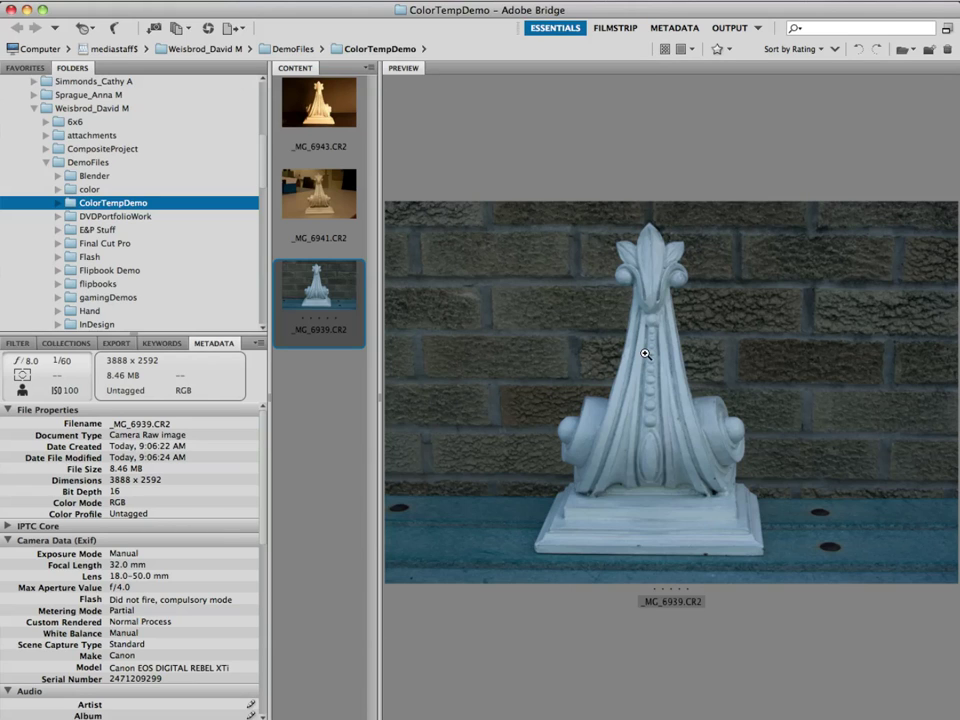
Preview _MG_6941.CR2, then _MG_6943.CR2, in Bridge's Preview panel
left_click(320, 200)
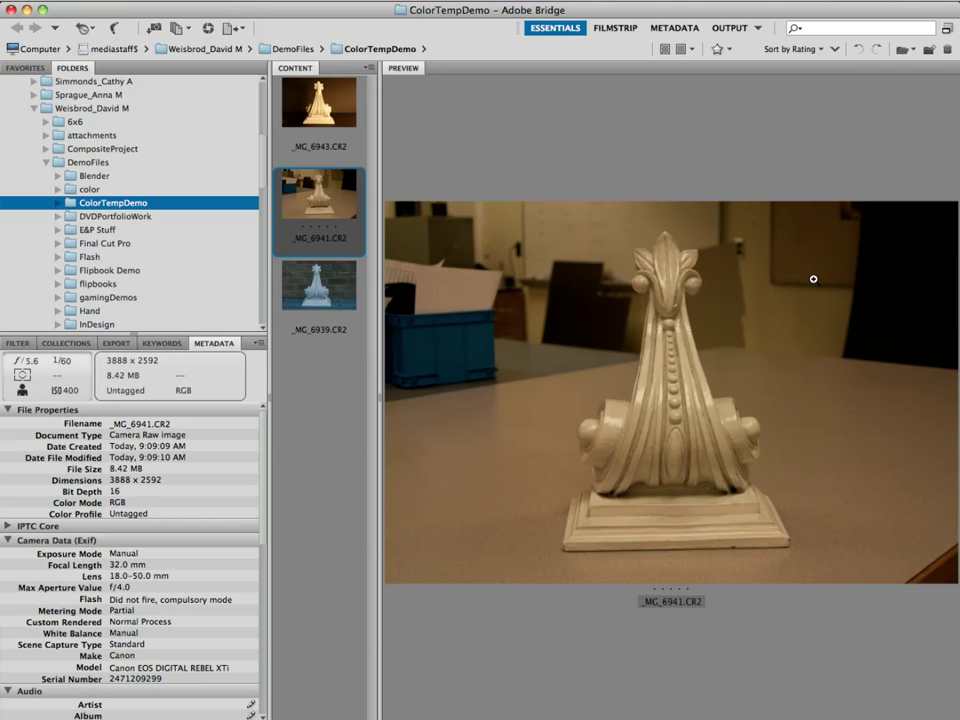
left_click(322, 117)
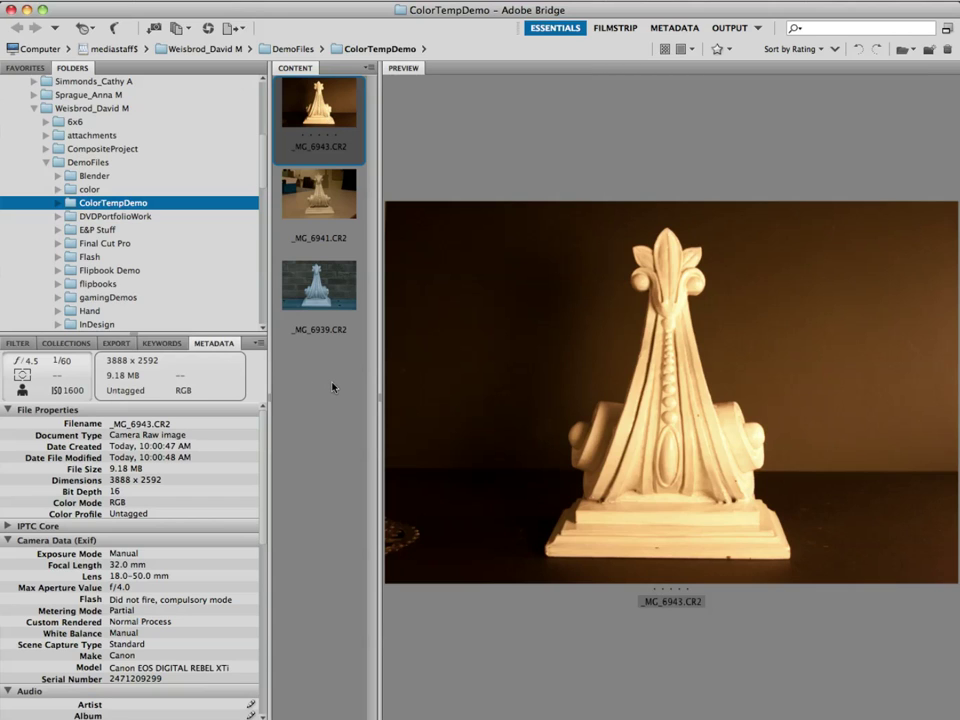
Select all three CR2 thumbnails and open them together in Camera Raw
left_click_drag(336, 393, 312, 112)
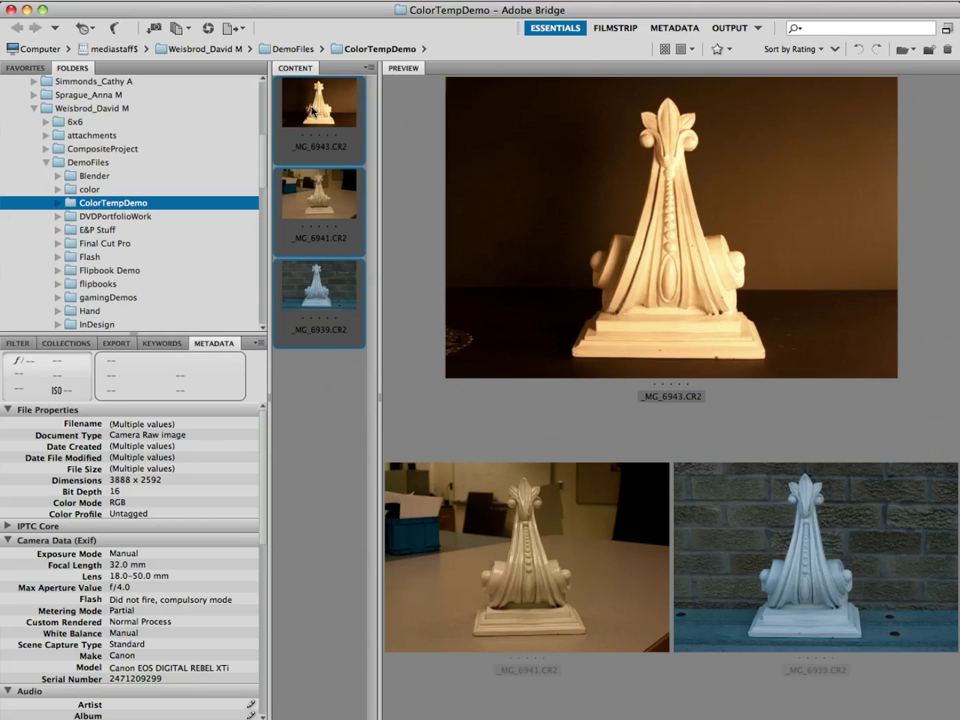
right_click(312, 112)
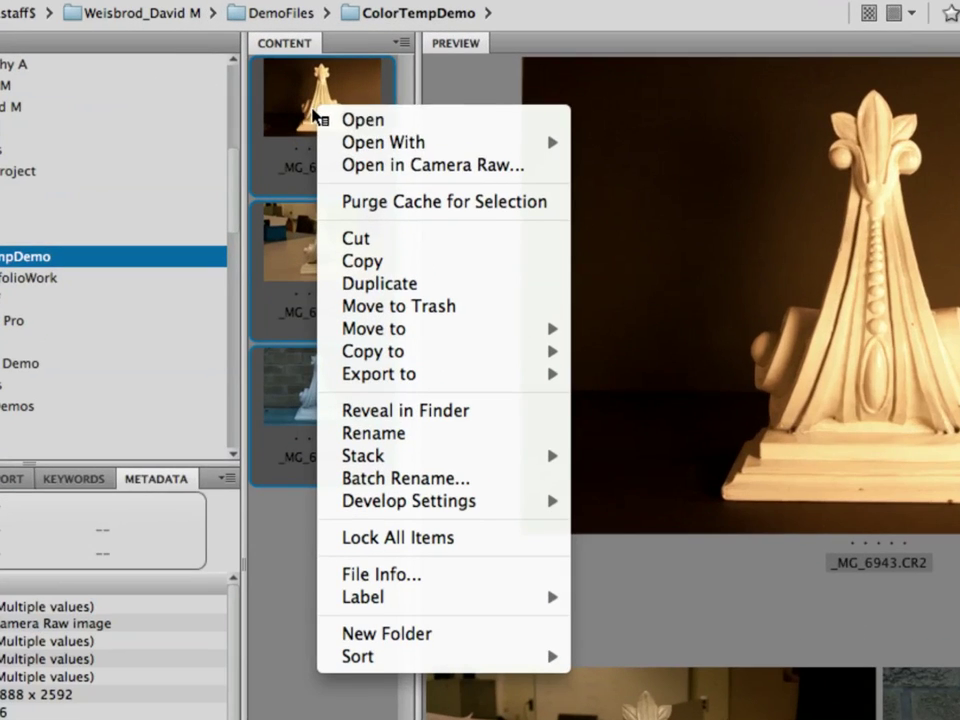
left_click(390, 170)
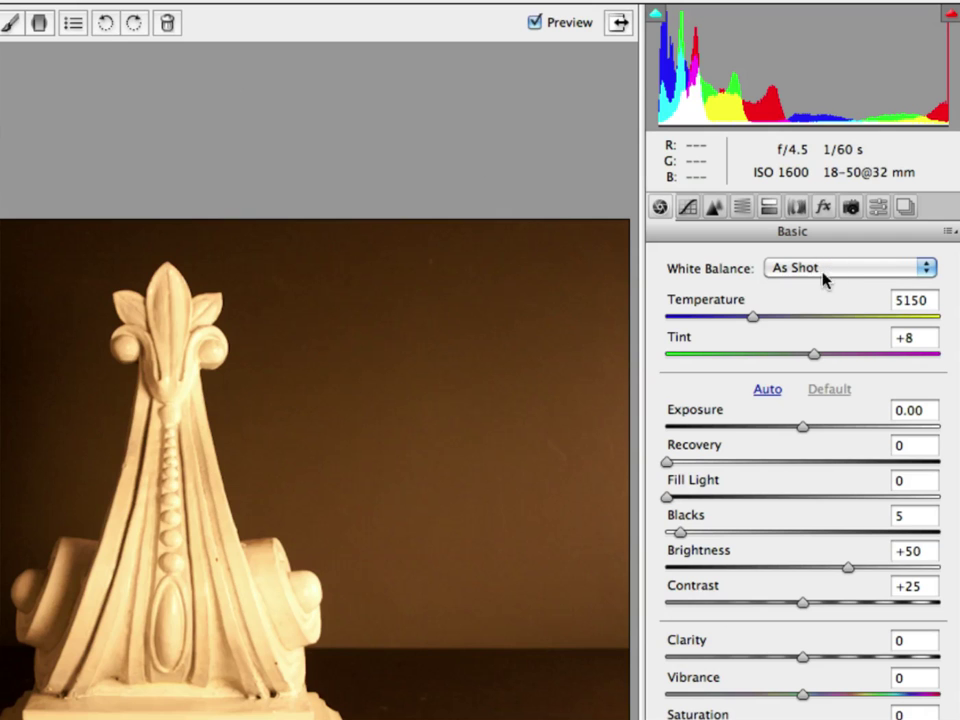
Try warmer temperatures, restore As Shot white balance, then apply the Tungsten preset
mouse_move(752, 318)
left_mouse_down()
mouse_move(896, 317)
mouse_move(739, 317)
left_mouse_up()
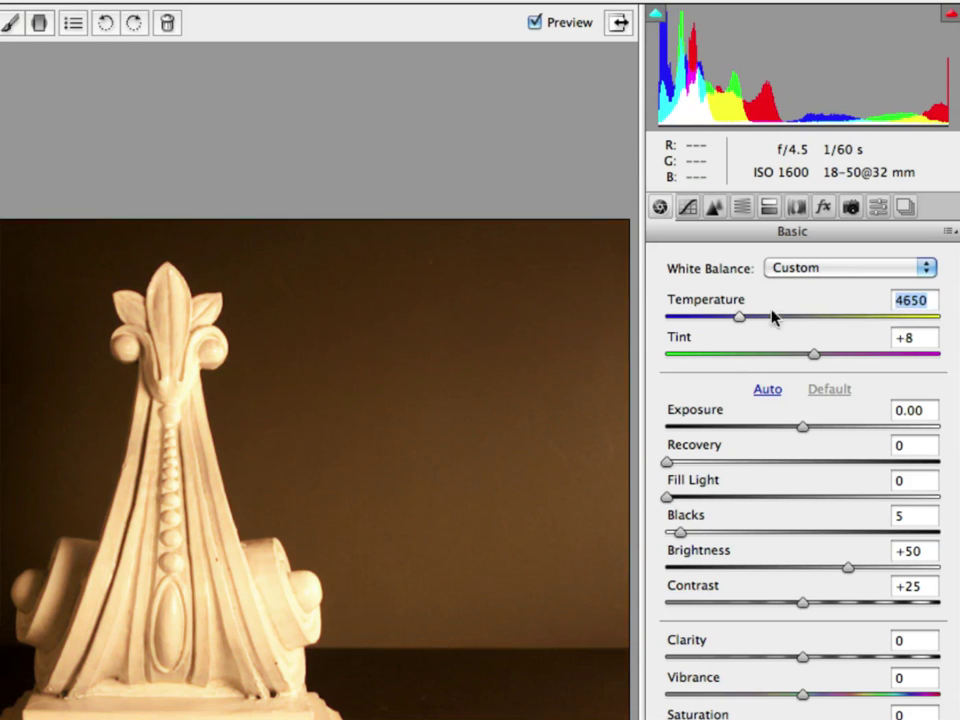
left_click(859, 271)
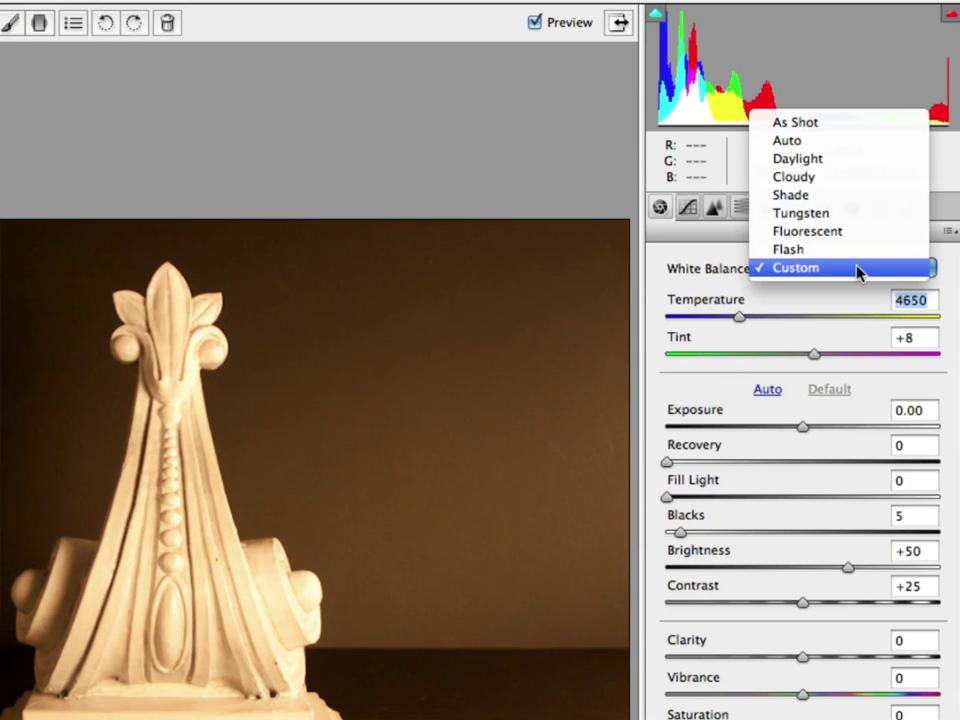
left_click(857, 271)
left_click(841, 272)
left_click(846, 124)
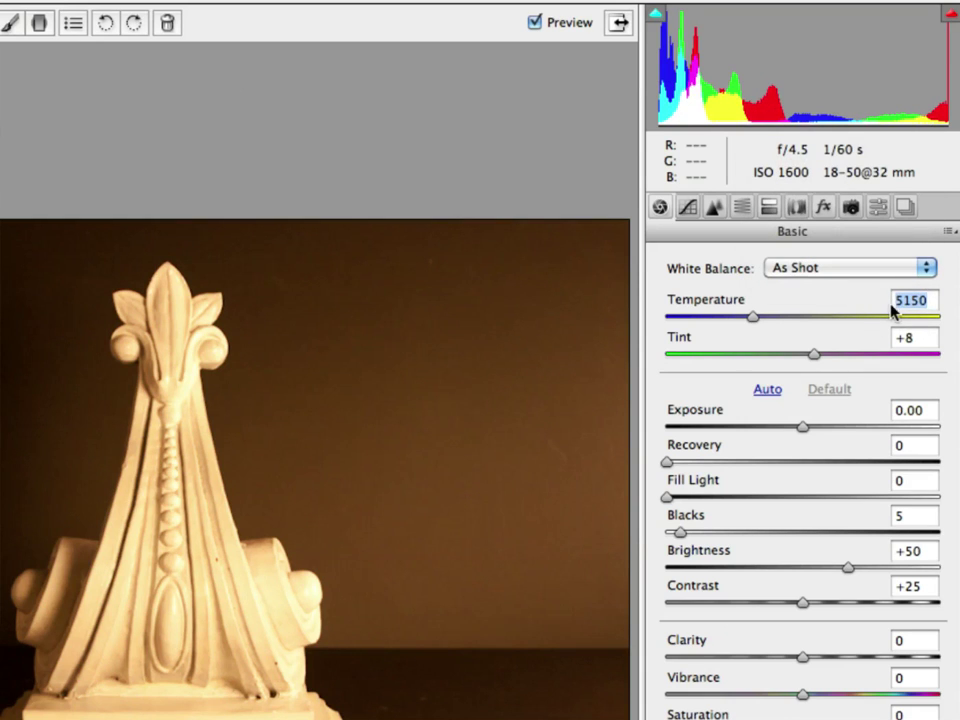
left_click(849, 270)
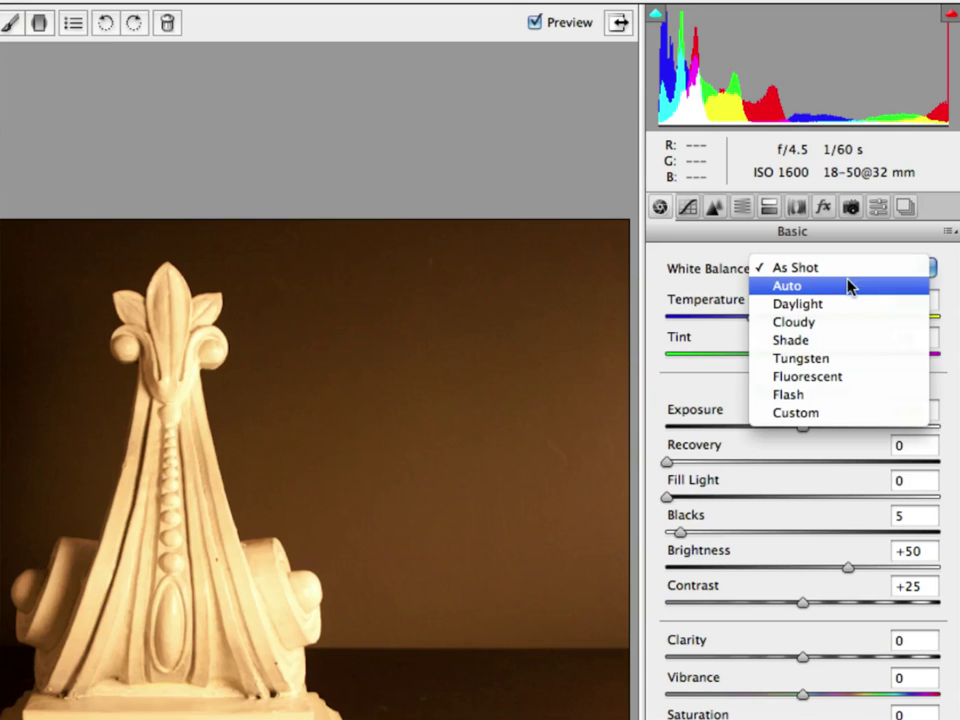
left_click(848, 358)
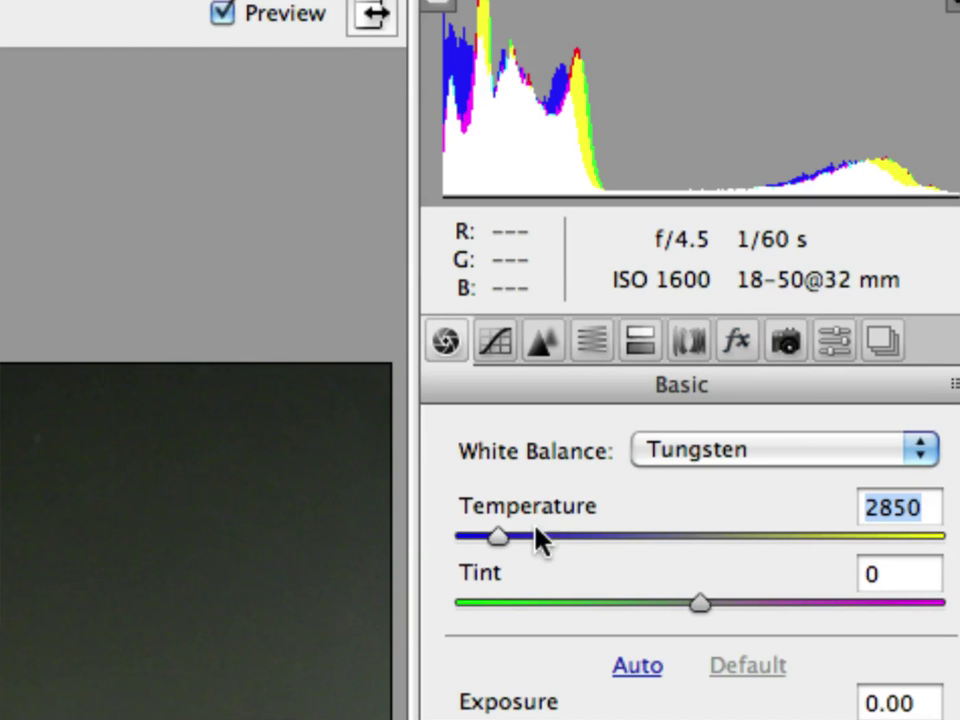
Lower the Tungsten Temperature to 2700 so the ornament looks neutral white
left_click_drag(499, 536, 494, 538)
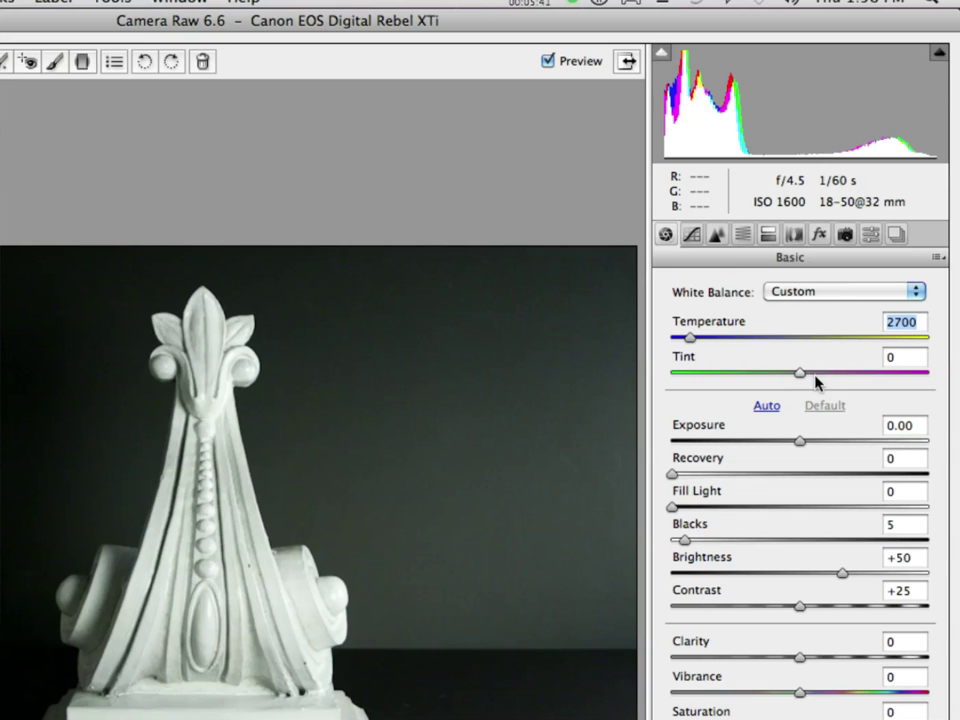
left_click_drag(801, 373, 719, 375)
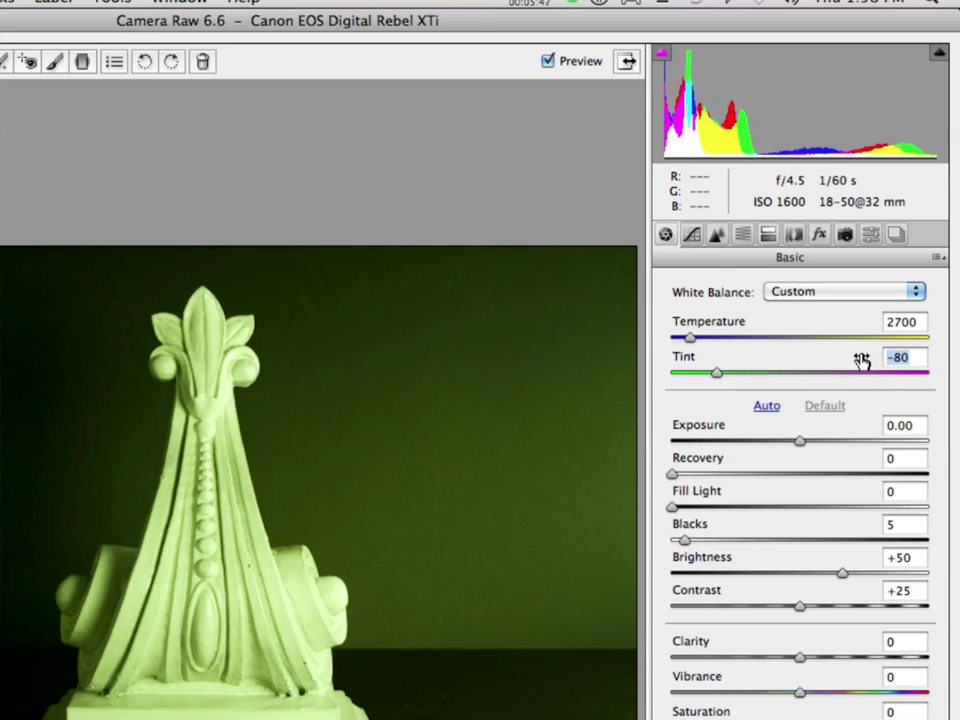
type("0")
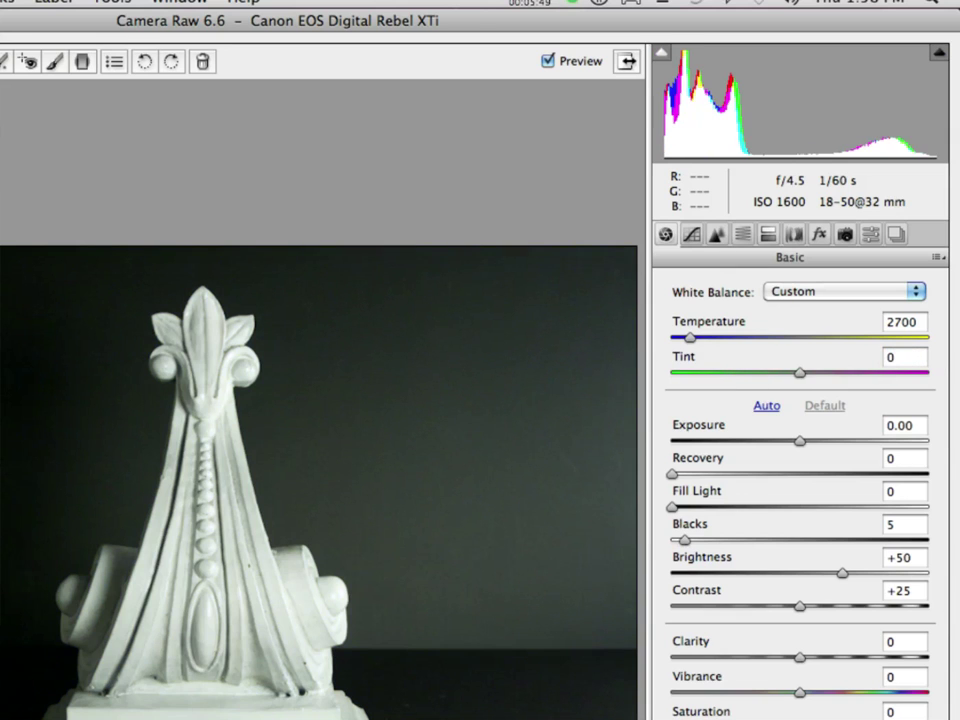
key("shift+Tab")
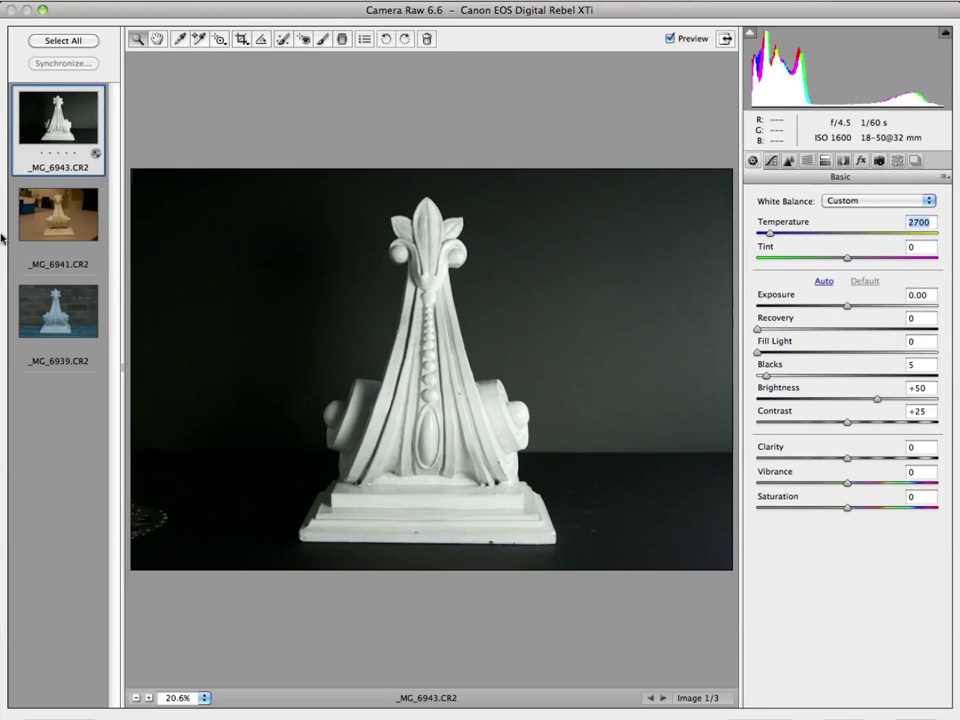
On _MG_6941.CR2, apply Fluorescent white balance and cool Temperature to 3500 with Tint +21
left_click(47, 205)
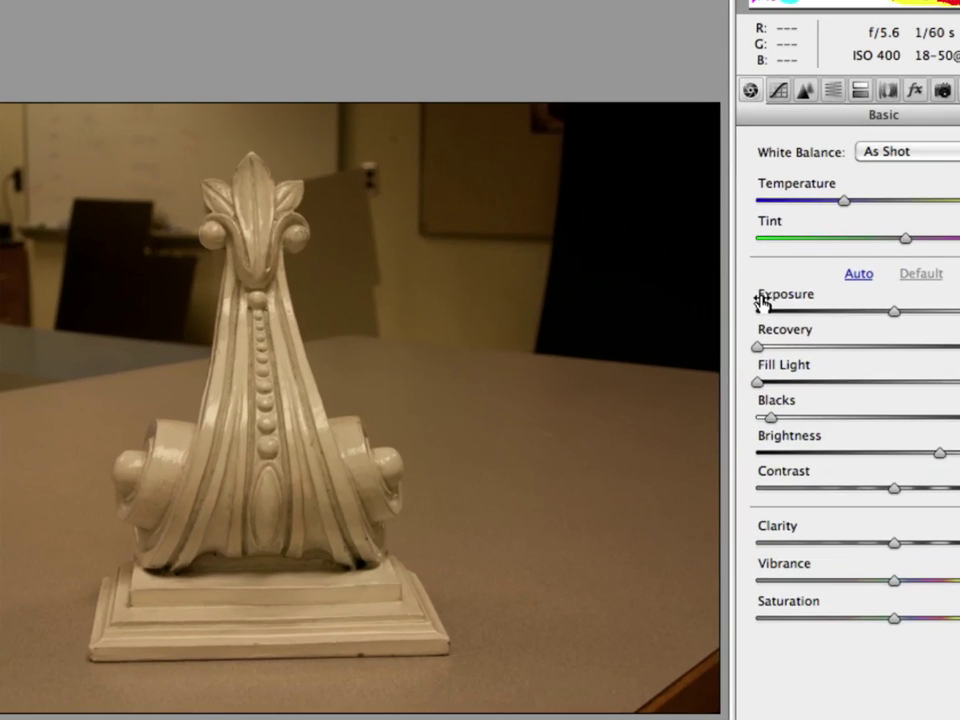
left_click(930, 151)
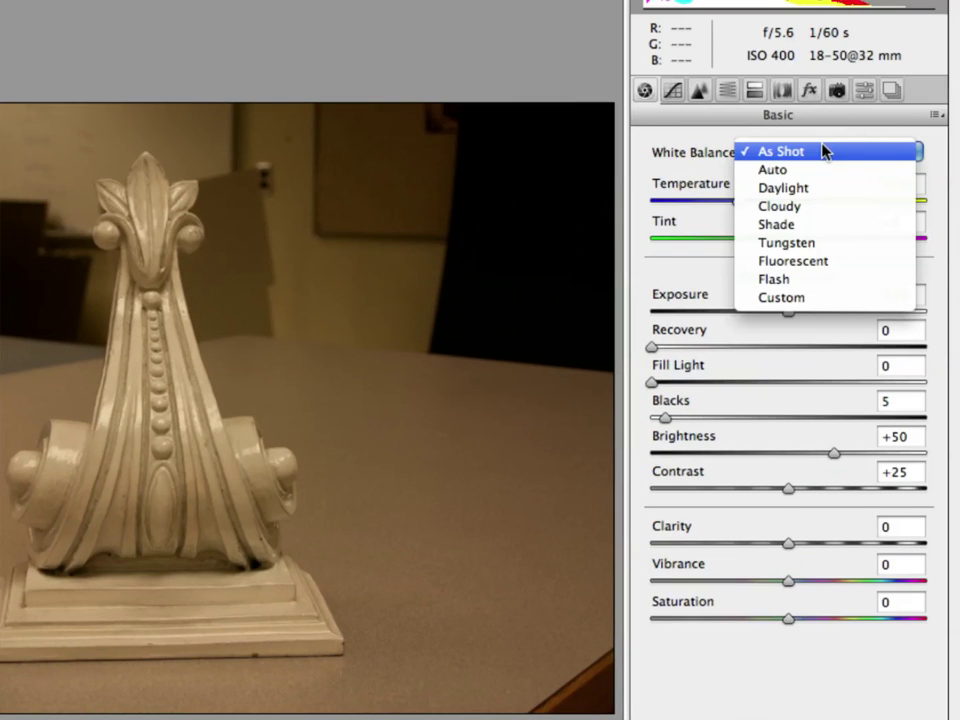
left_click(822, 261)
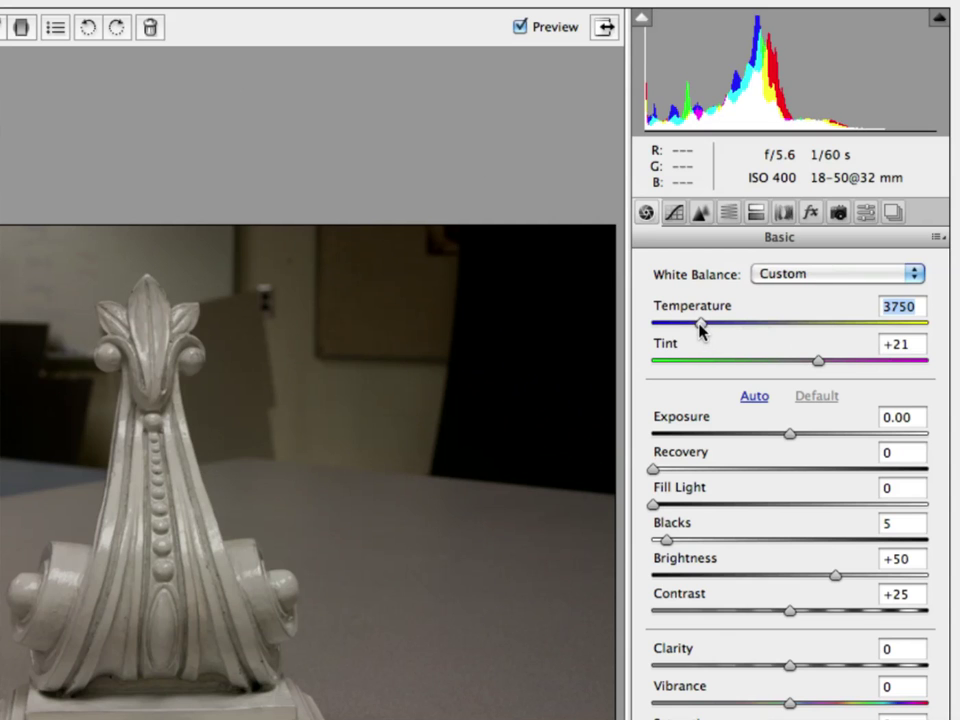
left_click_drag(700, 330, 695, 330)
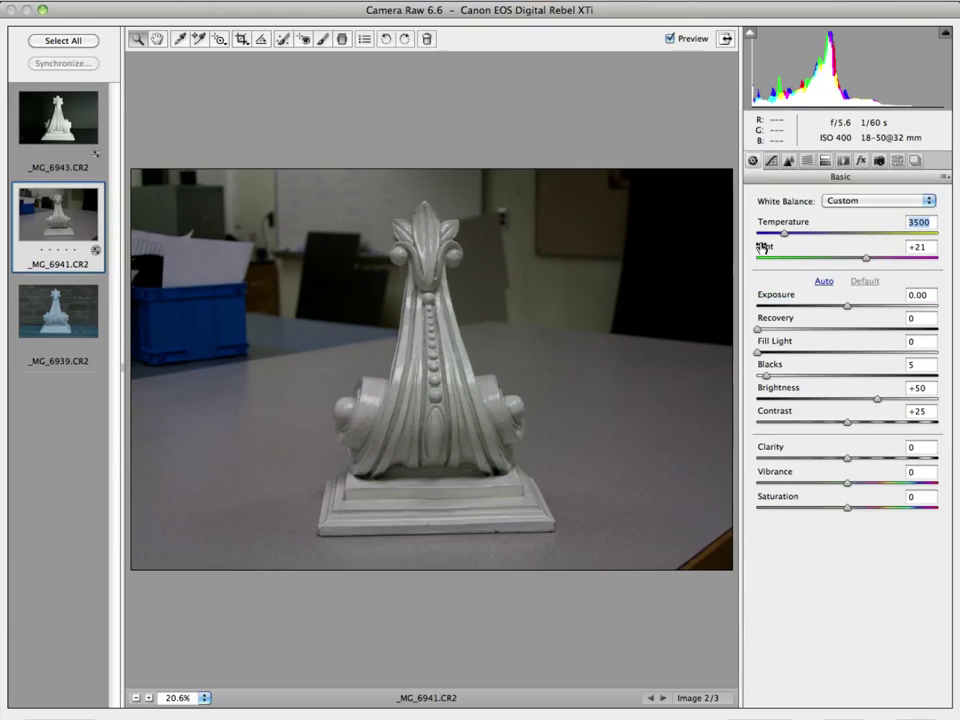
On _MG_6939.CR2, compare Daylight against As Shot white balance and settle on Daylight
left_click(97, 320)
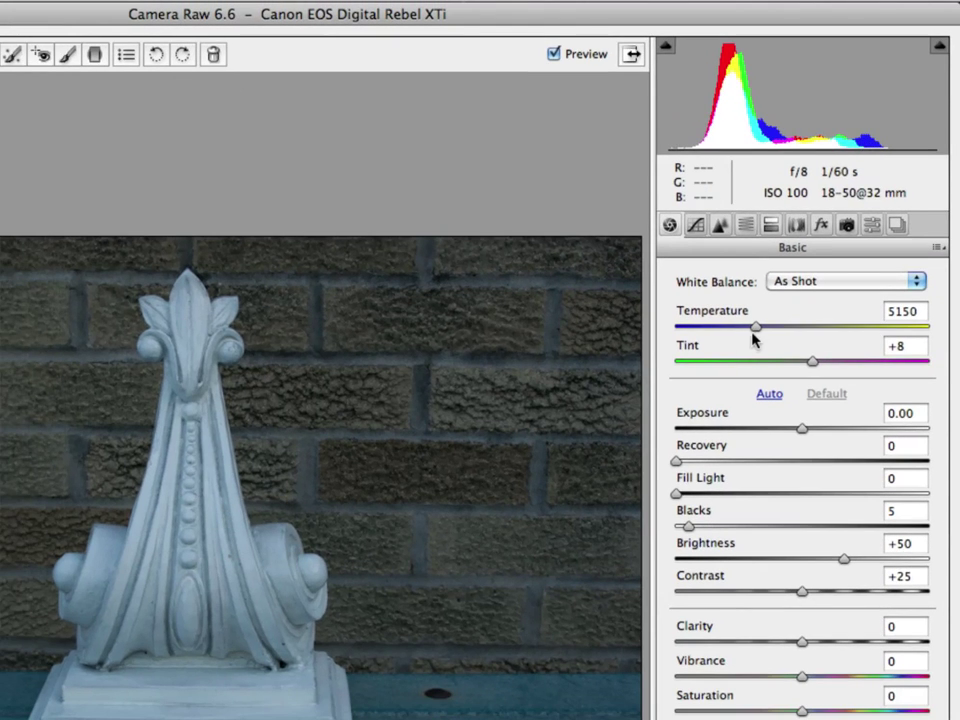
left_click(803, 283)
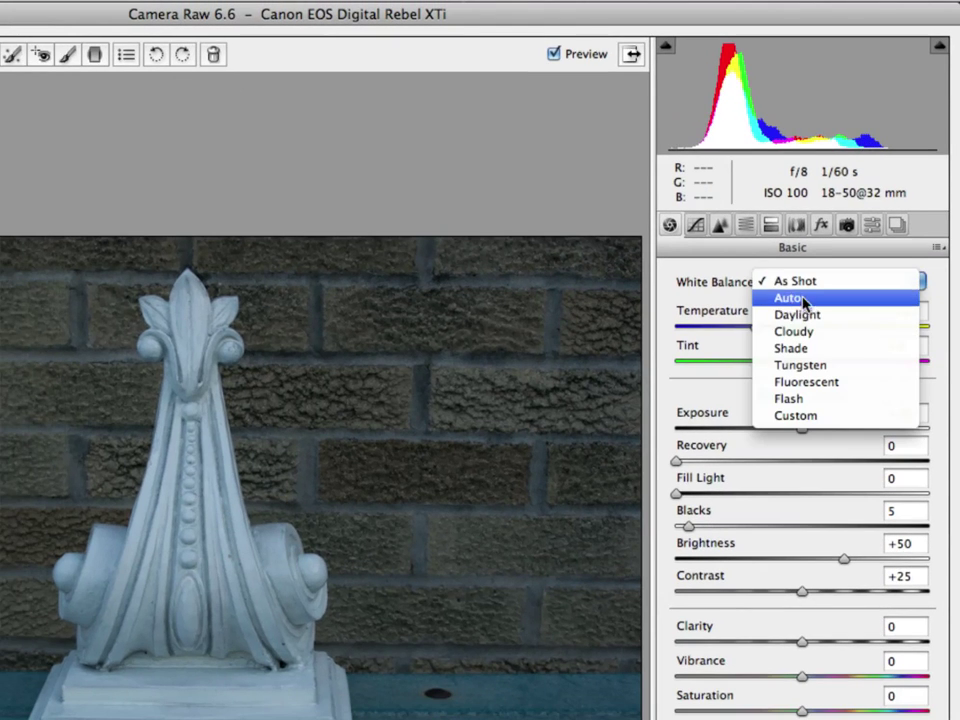
left_click(798, 315)
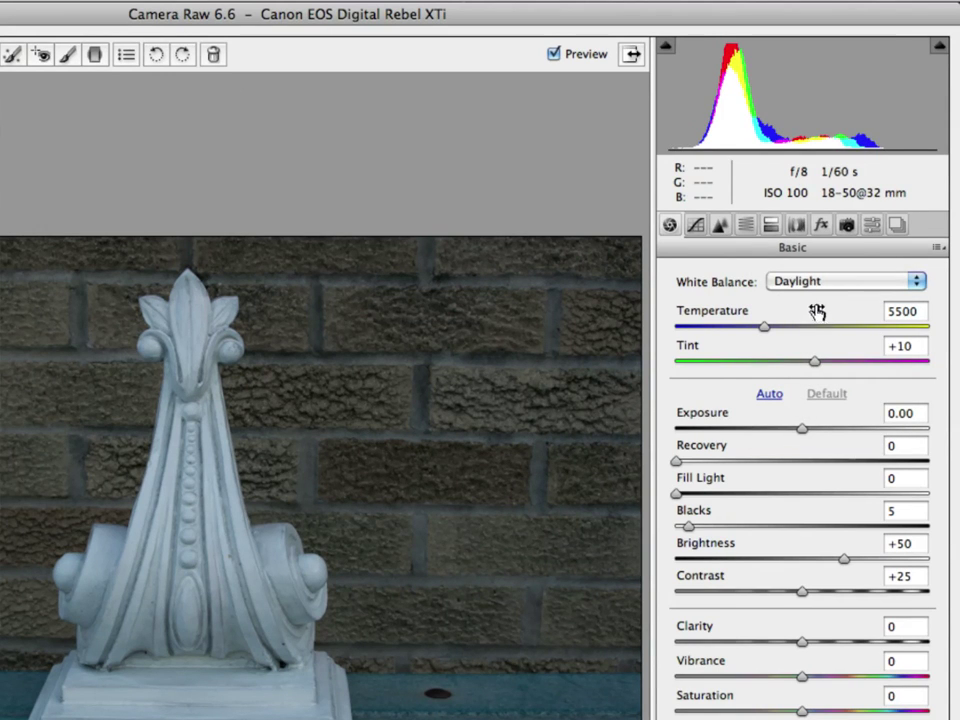
left_click(816, 283)
left_click(818, 248)
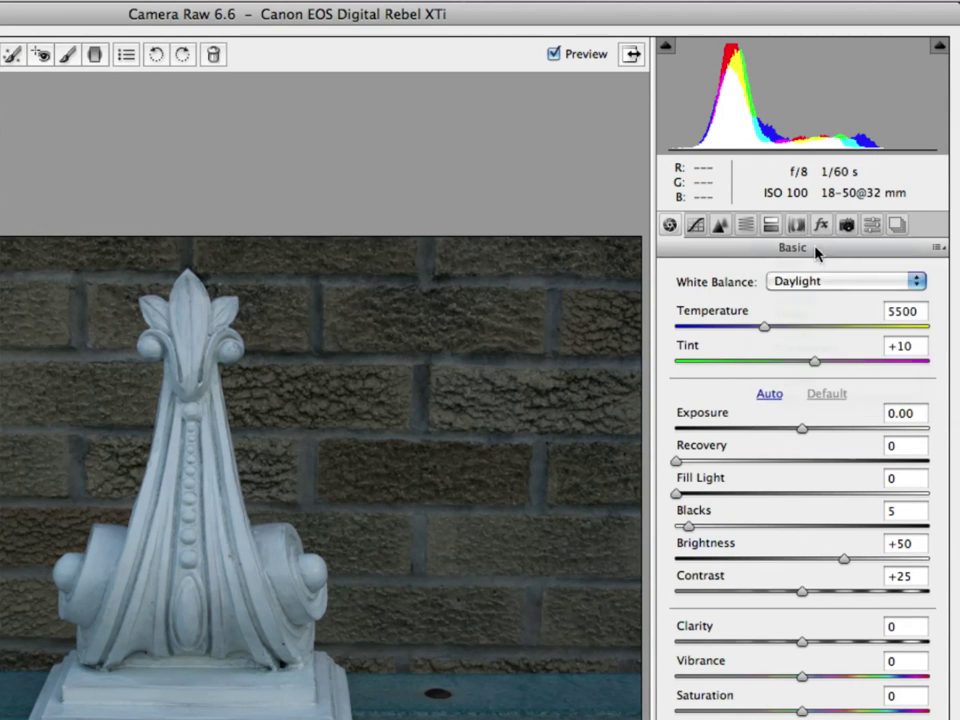
left_click(868, 281)
left_click(866, 315)
left_click(762, 331)
Warm the brick-wall photo to a custom Temperature of 6600 with Tint +10
left_click_drag(762, 333, 792, 336)
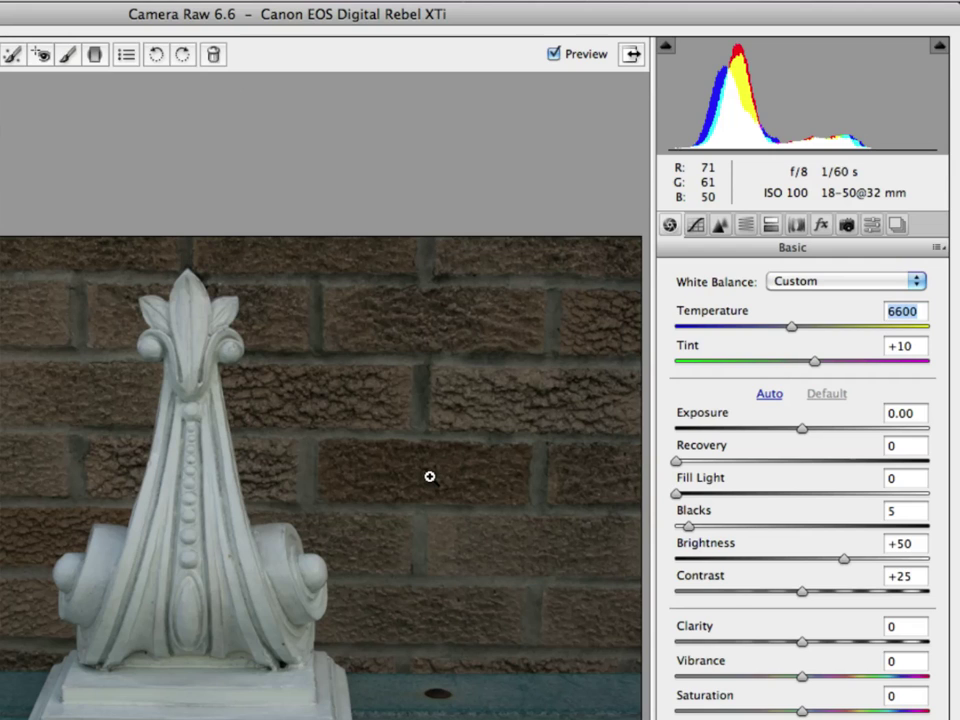
Switch white balance back to As Shot, then type 6600 into the Temperature field
left_click(777, 282)
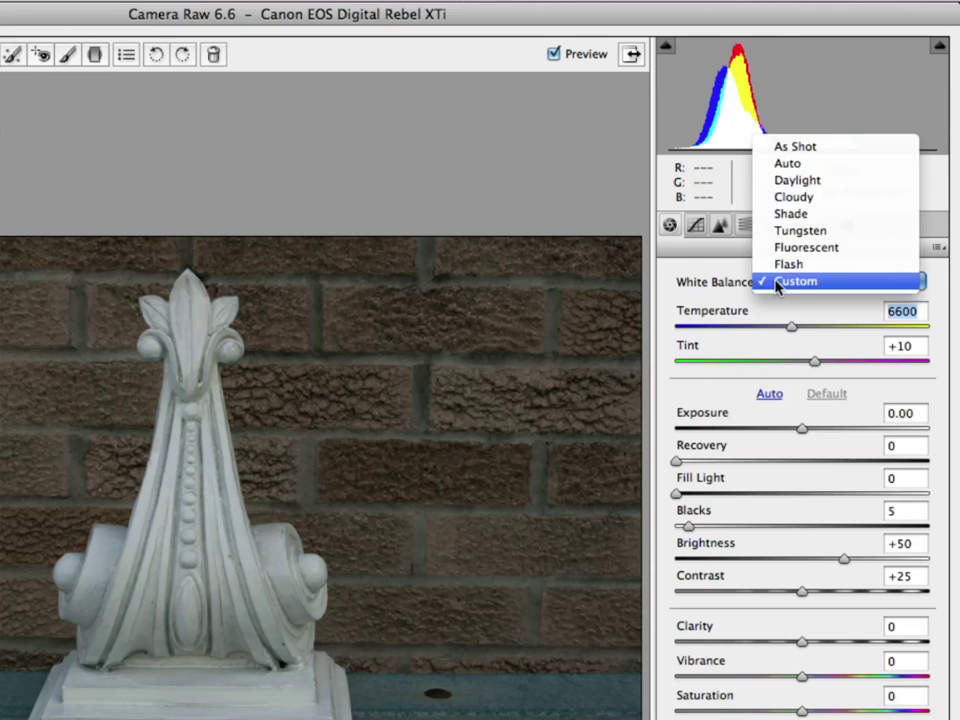
left_click(790, 150)
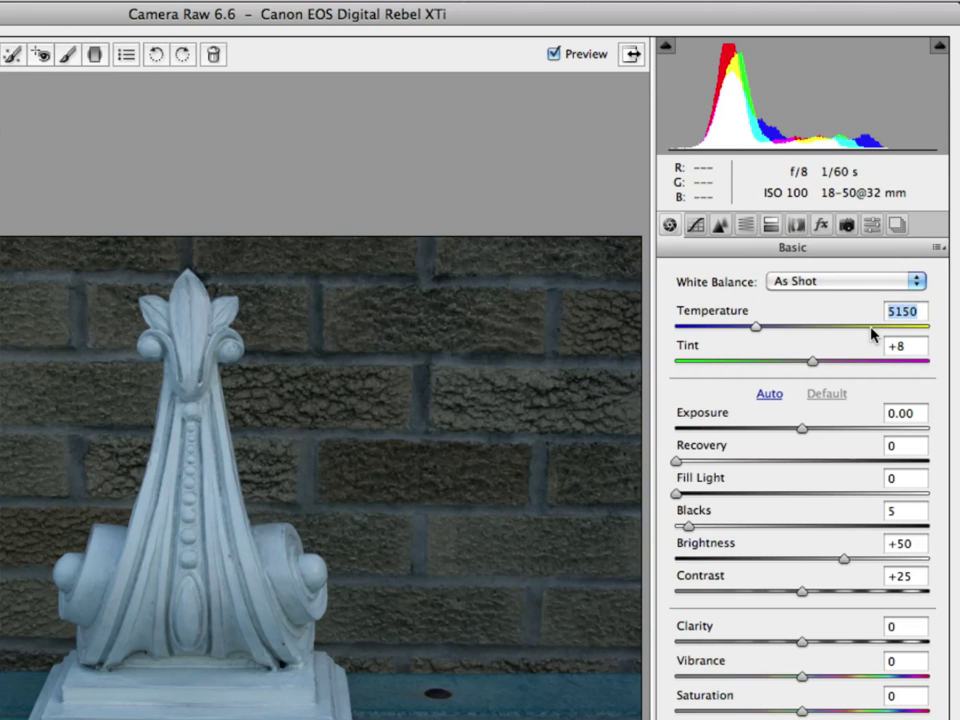
type("6")
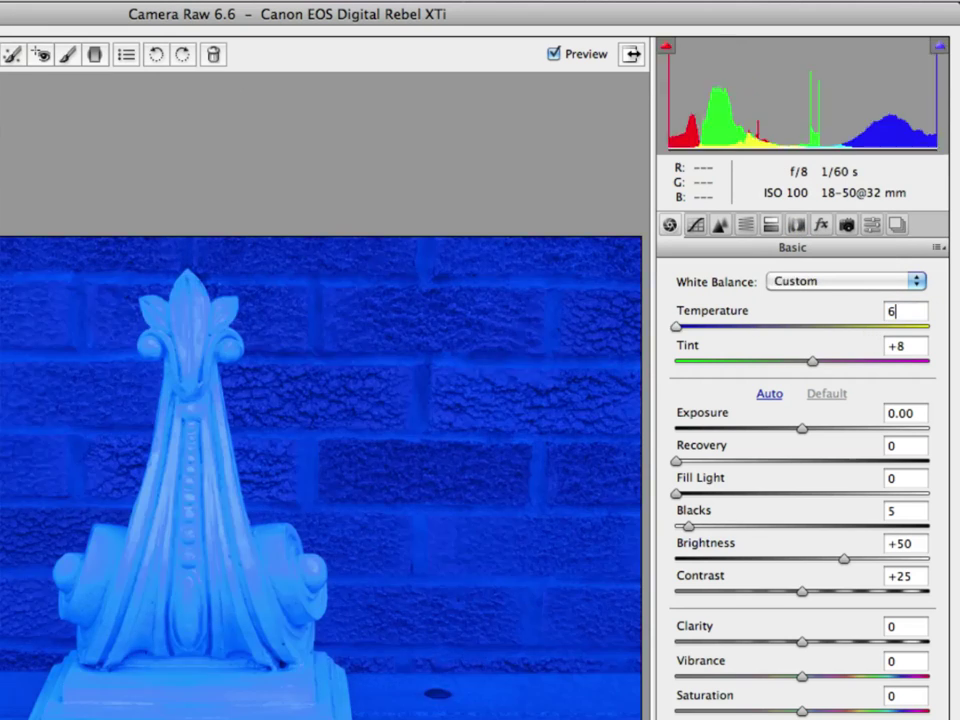
type("600")
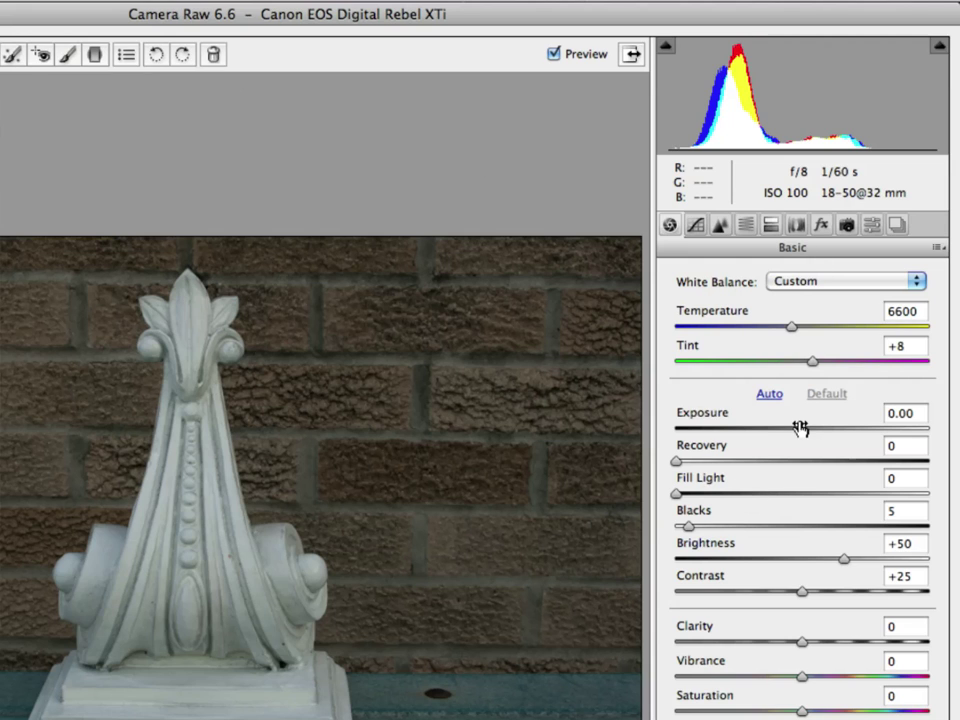
left_click(695, 225)
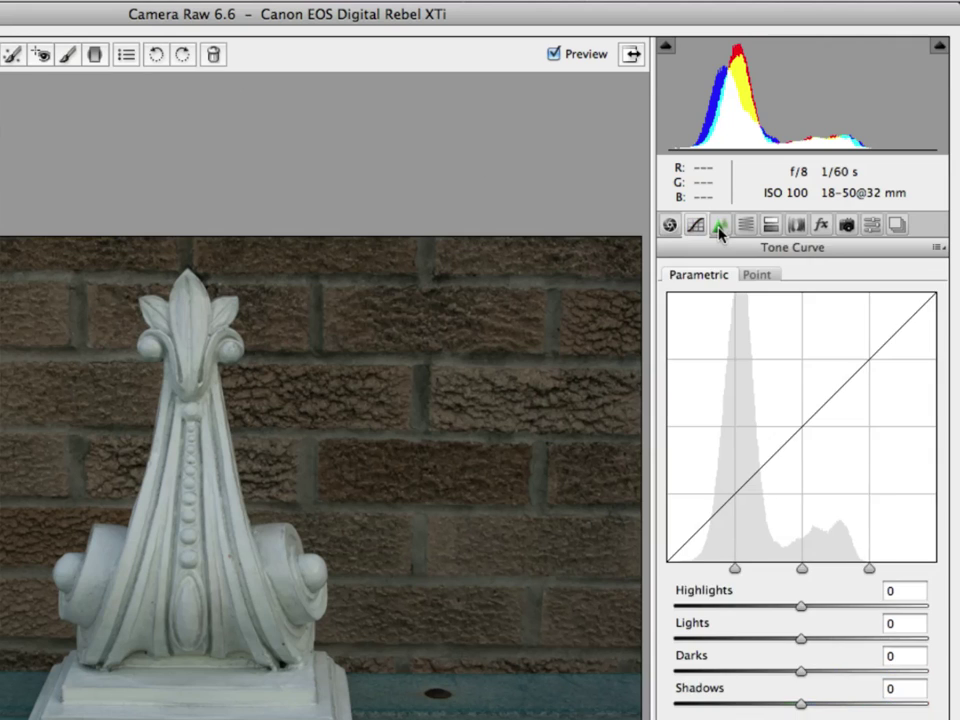
left_click(720, 225)
left_click(745, 225)
left_click(770, 226)
left_click(796, 225)
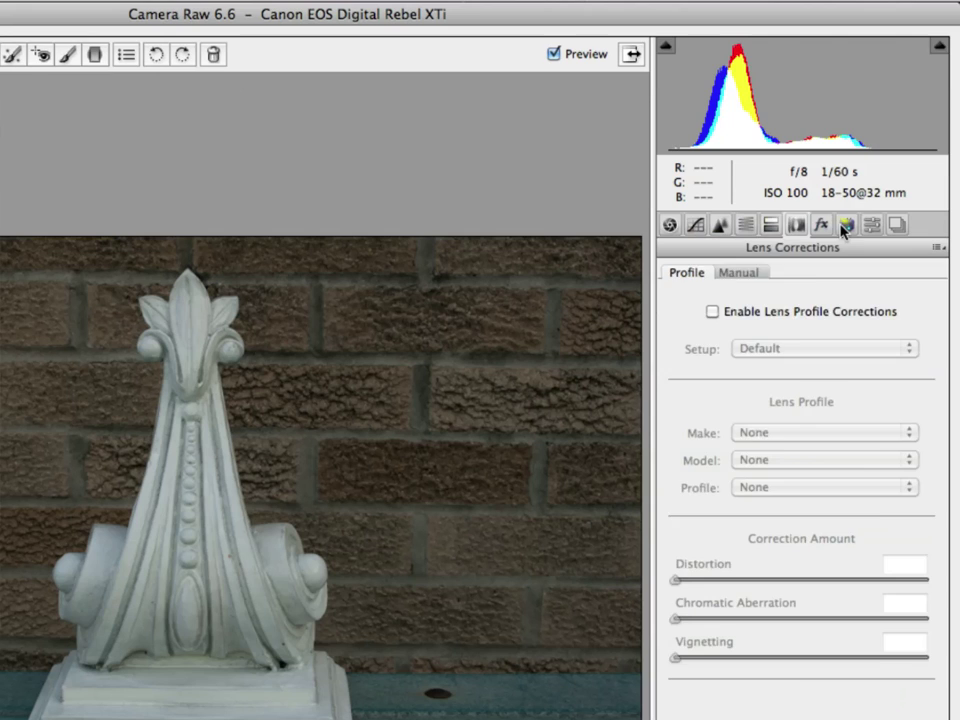
left_click(846, 225)
left_click(670, 225)
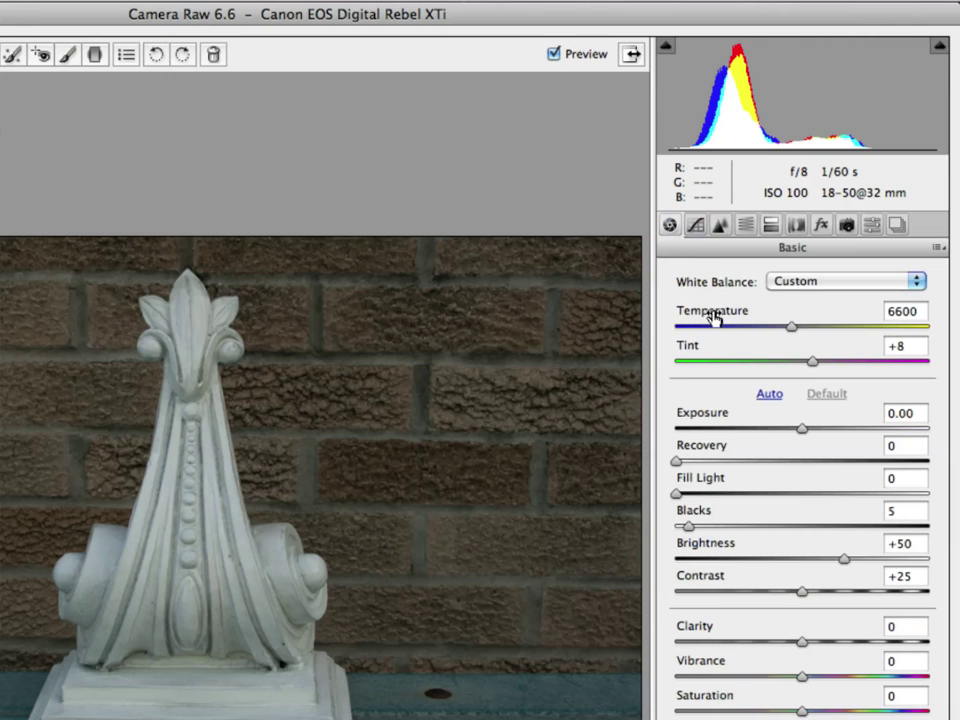
Raise Exposure to +1.00 and set highlight Recovery to 72
left_click_drag(799, 433, 824, 431)
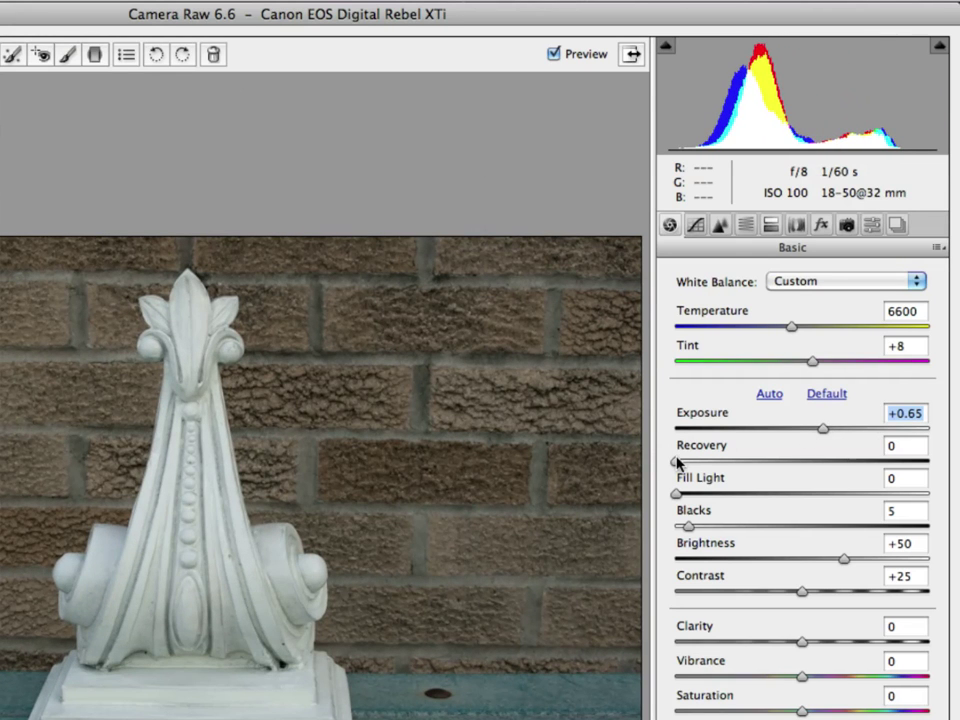
left_click_drag(677, 461, 930, 462)
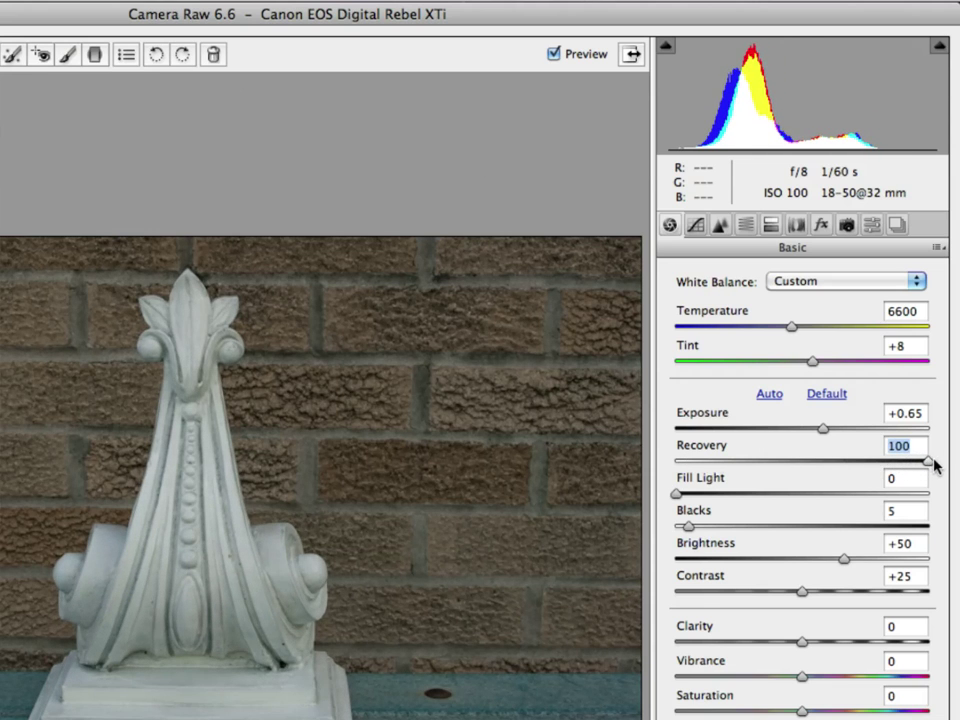
left_click_drag(822, 432, 833, 431)
left_click_drag(926, 458, 855, 465)
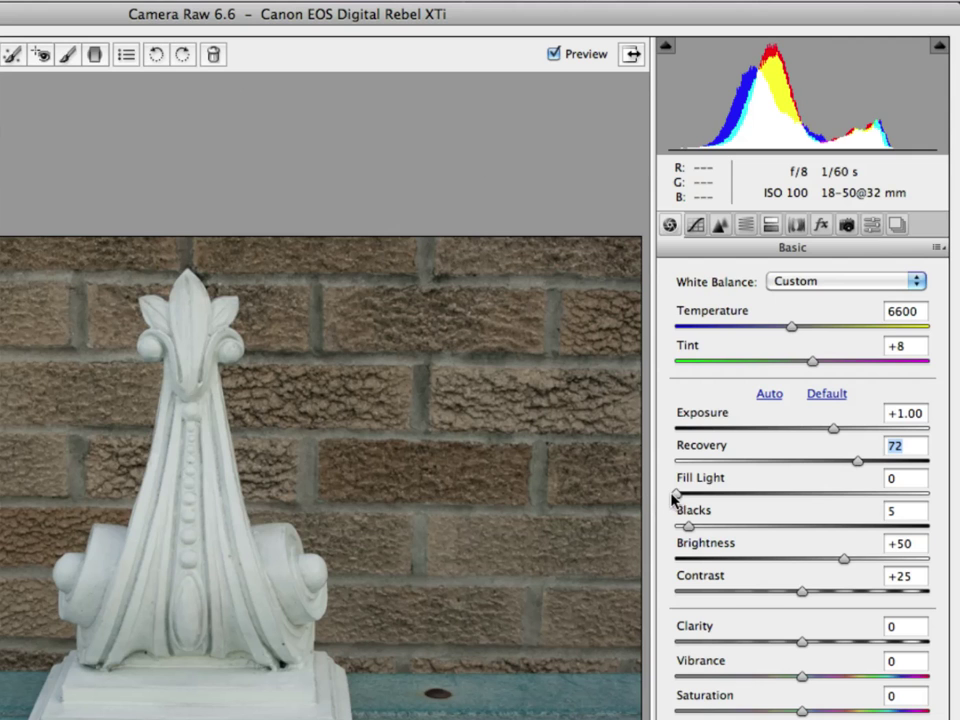
Try adding Fill Light, then bring it back down to 0
left_click_drag(675, 495, 764, 493)
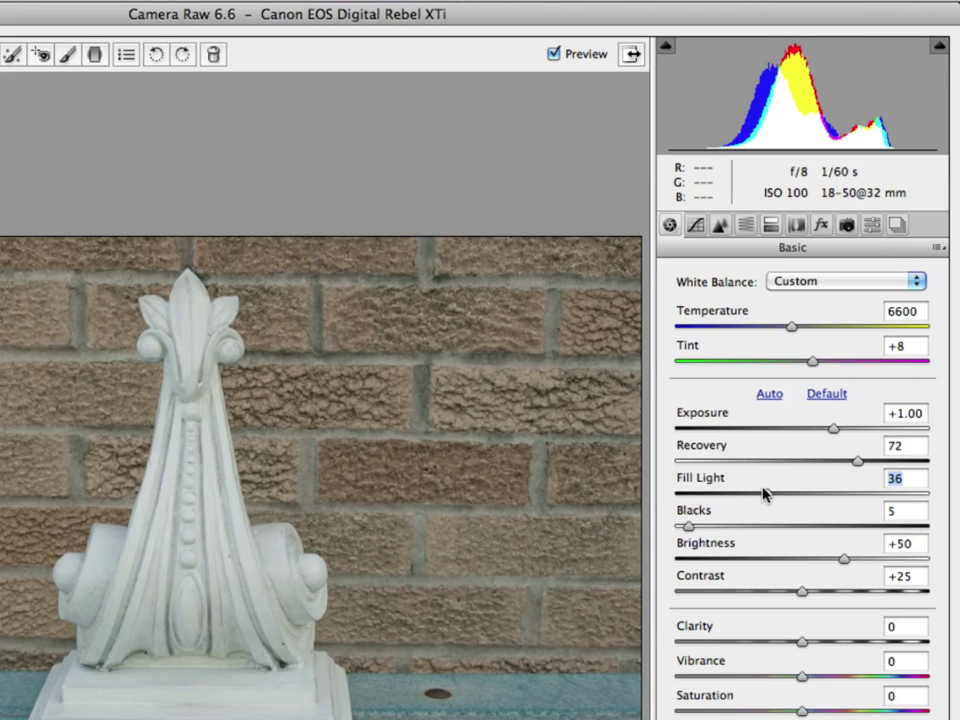
left_click_drag(764, 493, 761, 493)
left_click_drag(761, 493, 664, 496)
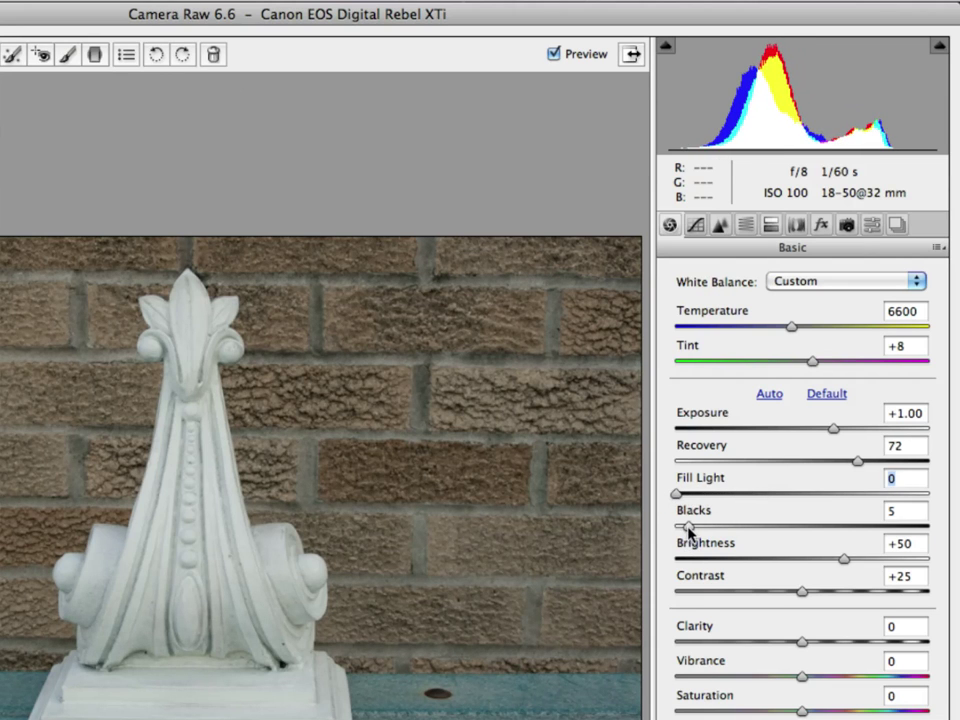
left_click(688, 528)
Zoom and pan onto the ornament's scrollwork, raise Blacks to 42, then ease it back to 18
left_click(222, 589)
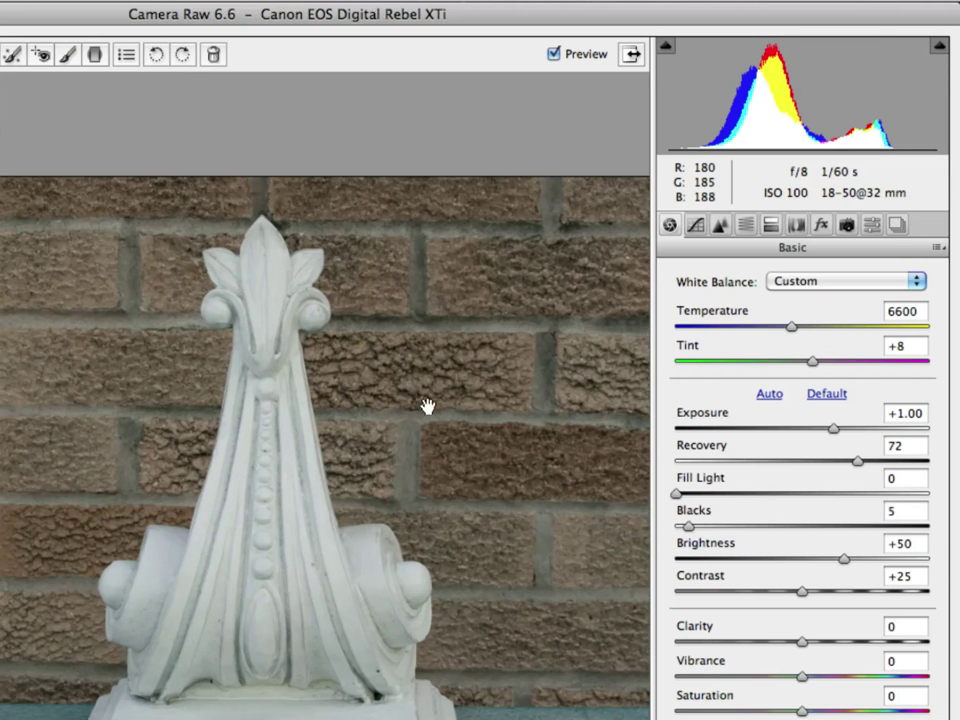
left_click(317, 597)
left_click(289, 604)
left_click_drag(219, 696, 545, 460)
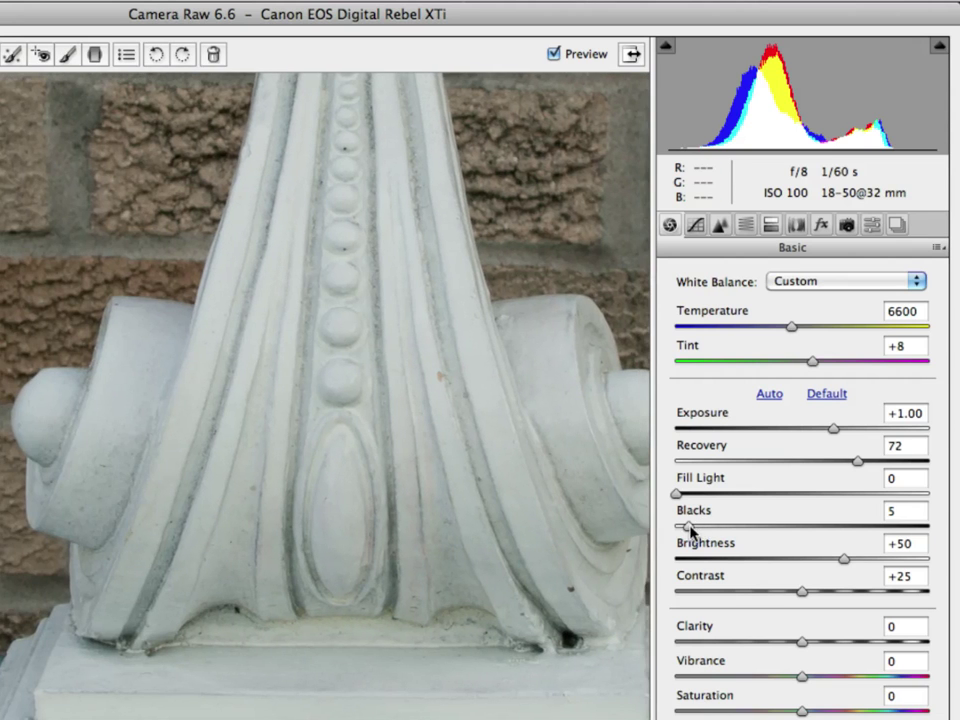
left_click_drag(690, 527, 785, 521)
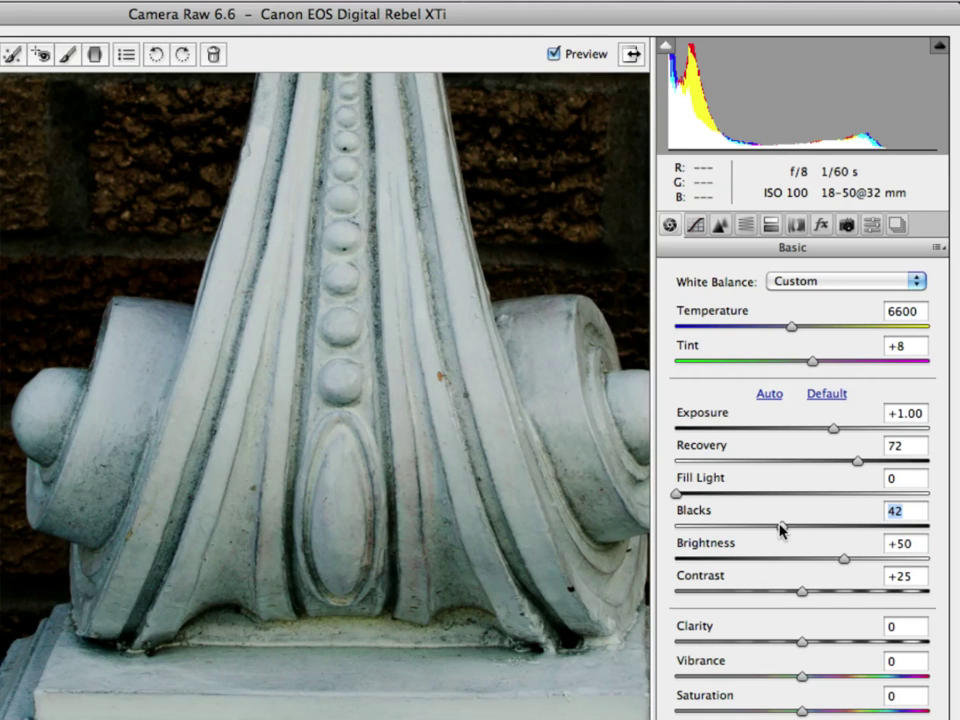
left_click_drag(782, 526, 715, 530)
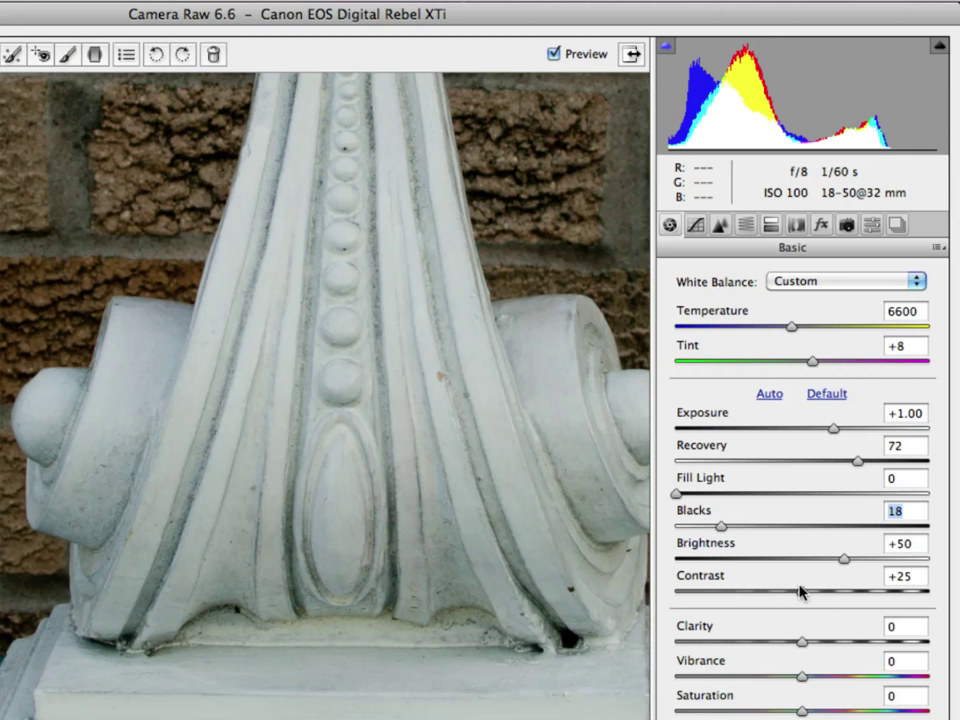
Try raising Contrast, reset it to 0, and nudge Exposure higher
left_click_drag(802, 594, 838, 588)
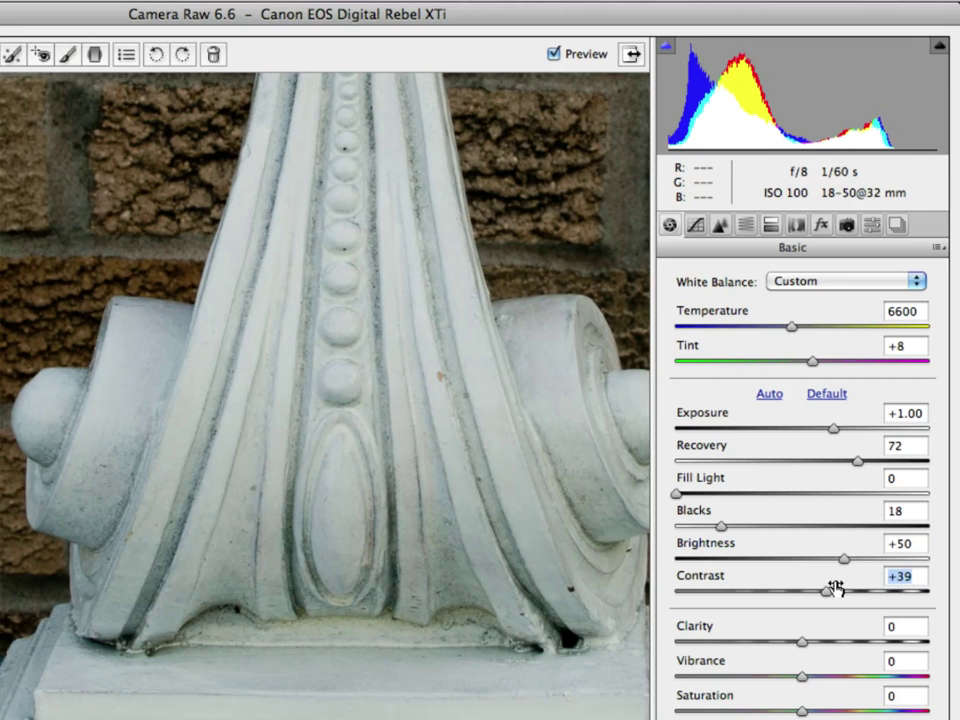
type("0")
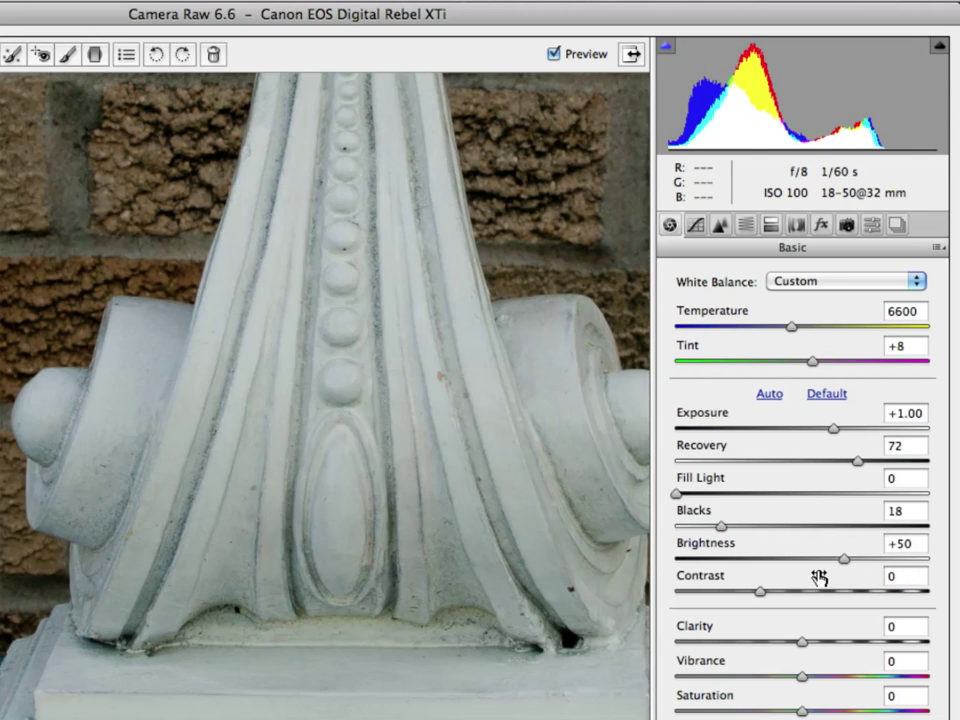
left_click_drag(834, 428, 847, 462)
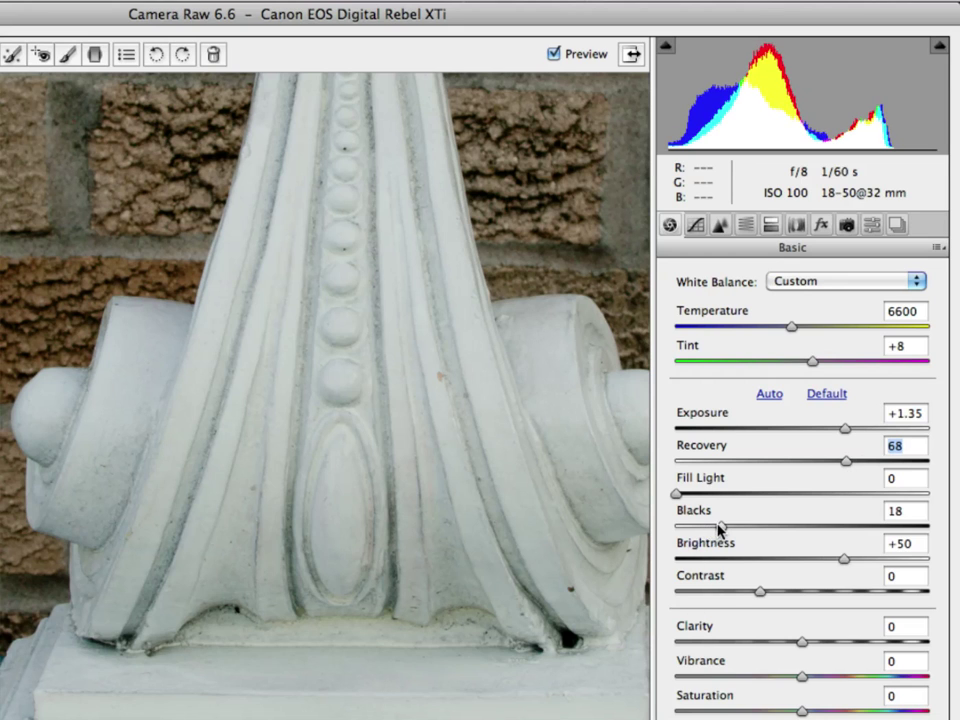
Ease Blacks down to 17 and add Fill Light of 2
left_click_drag(722, 530, 718, 532)
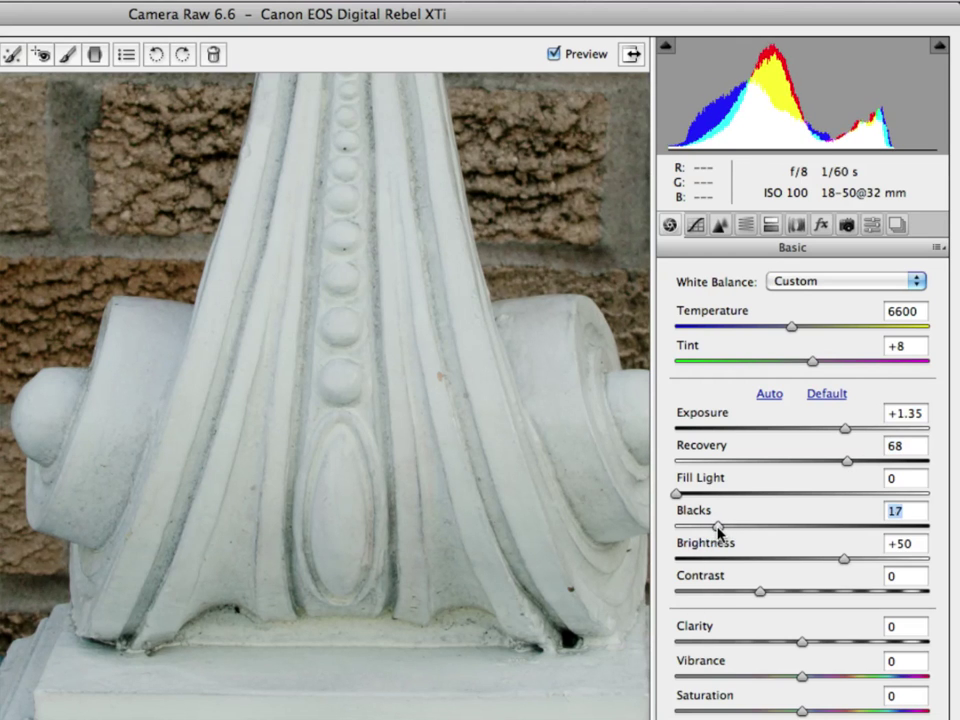
mouse_move(677, 495)
left_mouse_down()
mouse_move(722, 500)
mouse_move(686, 498)
left_mouse_up()
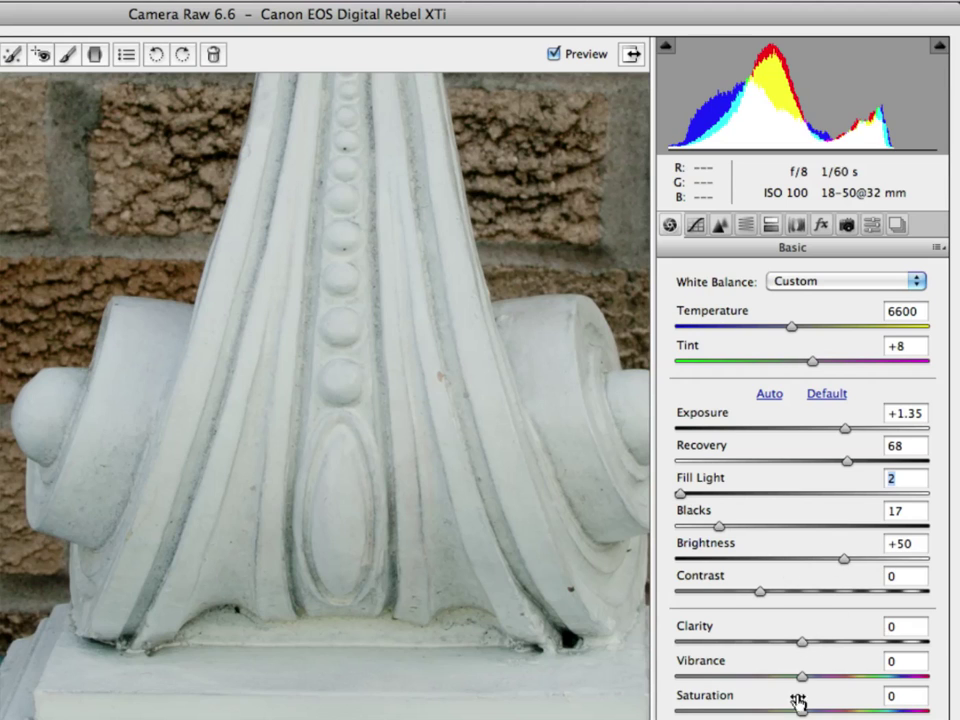
Push Clarity to +21 and nudge the Vibrance slider slightly
left_click_drag(803, 648, 829, 643)
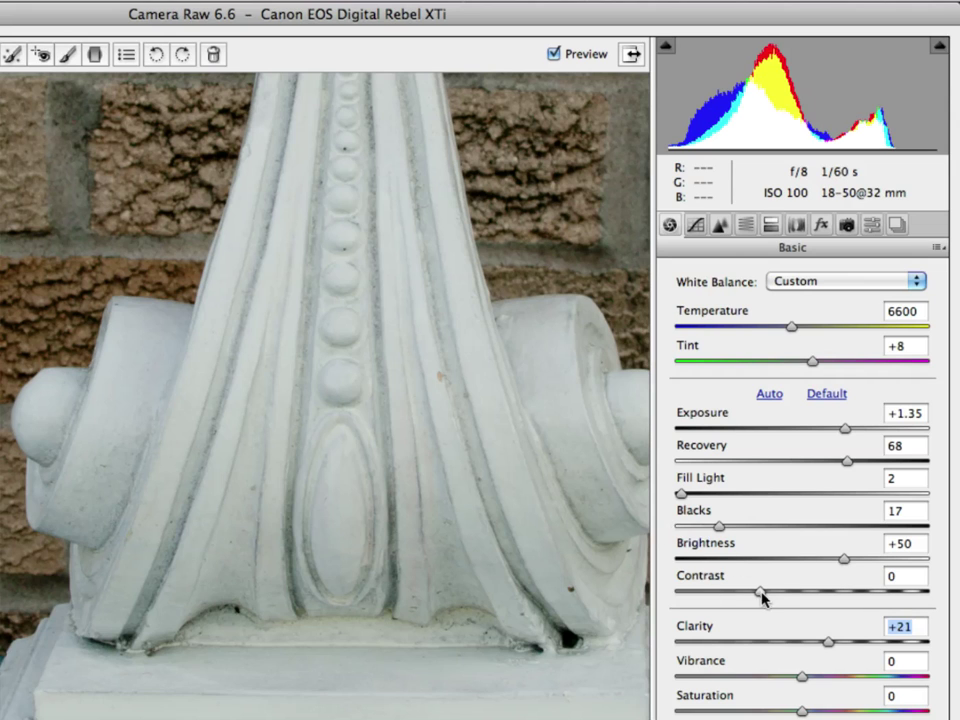
mouse_move(800, 682)
left_mouse_down()
mouse_move(868, 680)
mouse_move(754, 681)
mouse_move(805, 678)
left_mouse_up()
Swing Saturation up to +100, pull it back to +8, and raise Vibrance to +7
left_click_drag(798, 710, 928, 711)
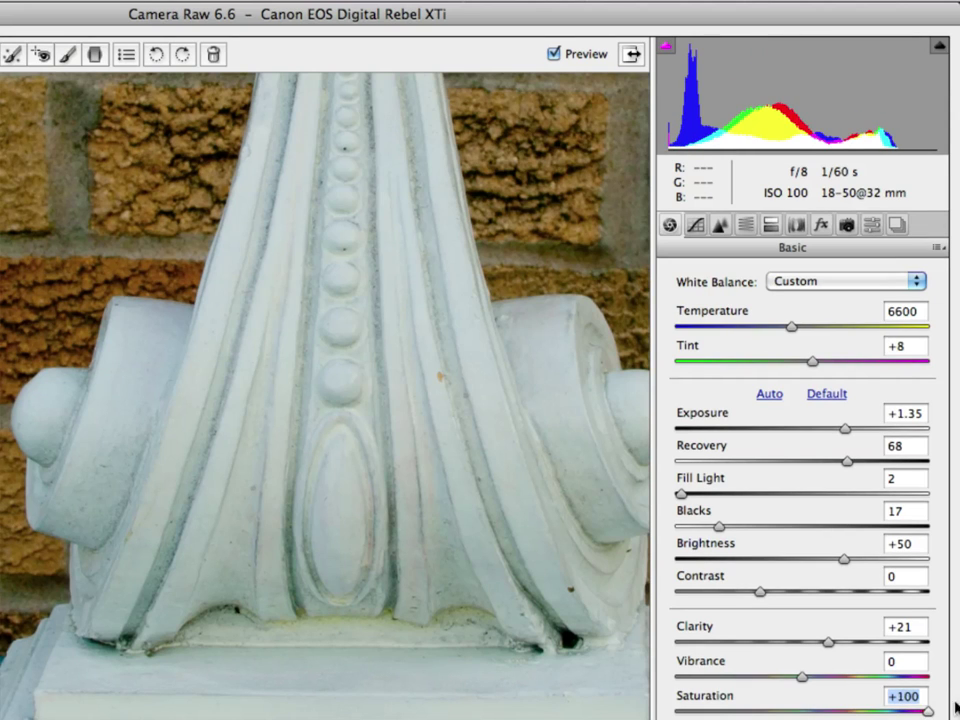
left_click_drag(955, 706, 808, 711)
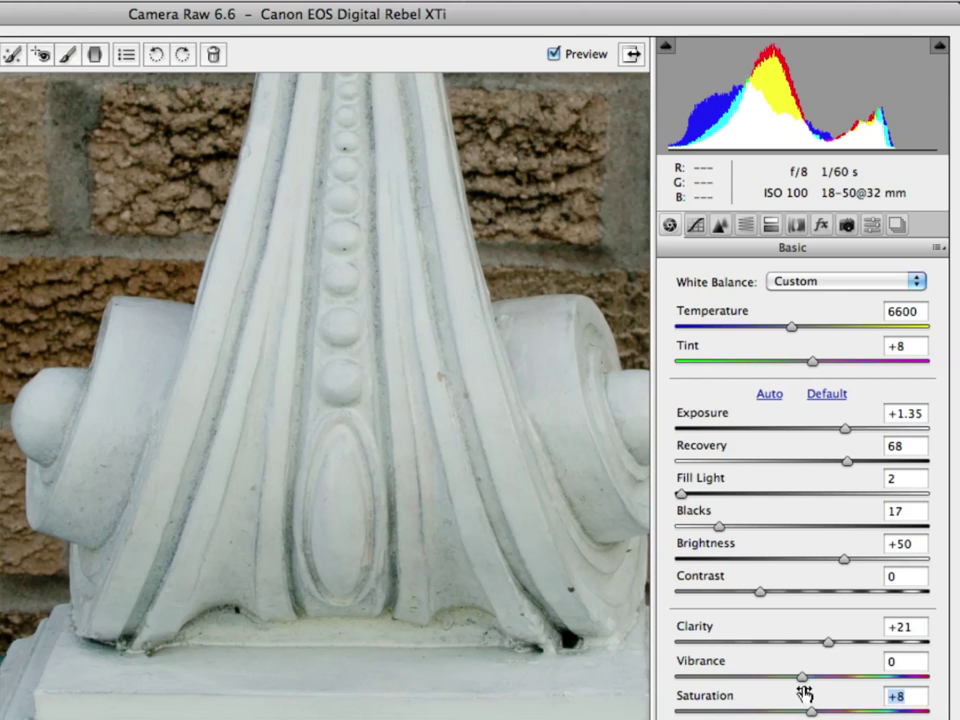
mouse_move(806, 681)
left_mouse_down()
mouse_move(816, 686)
mouse_move(811, 679)
left_mouse_up()
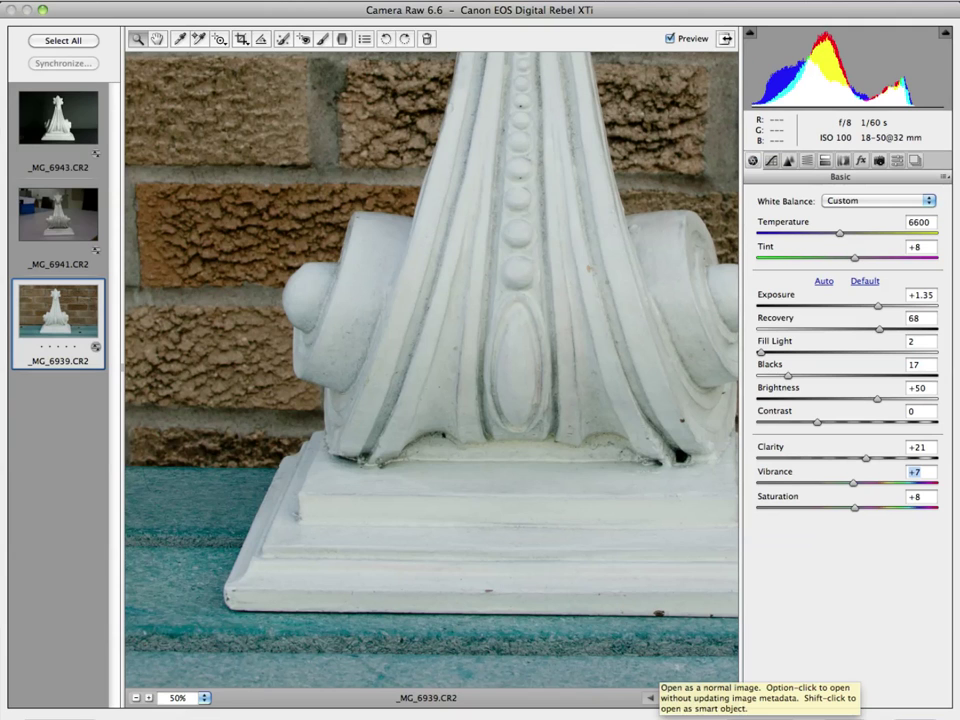
Apply the Camera Raw edits with Done and return to Bridge
left_click(725, 716)
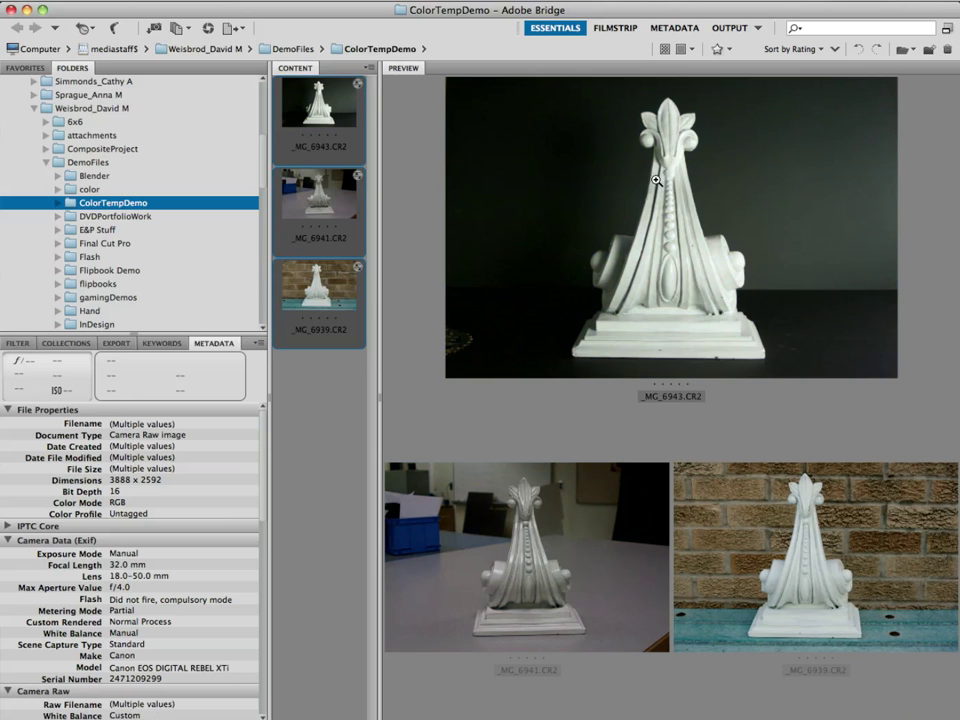
right_click(660, 182)
left_click(584, 426)
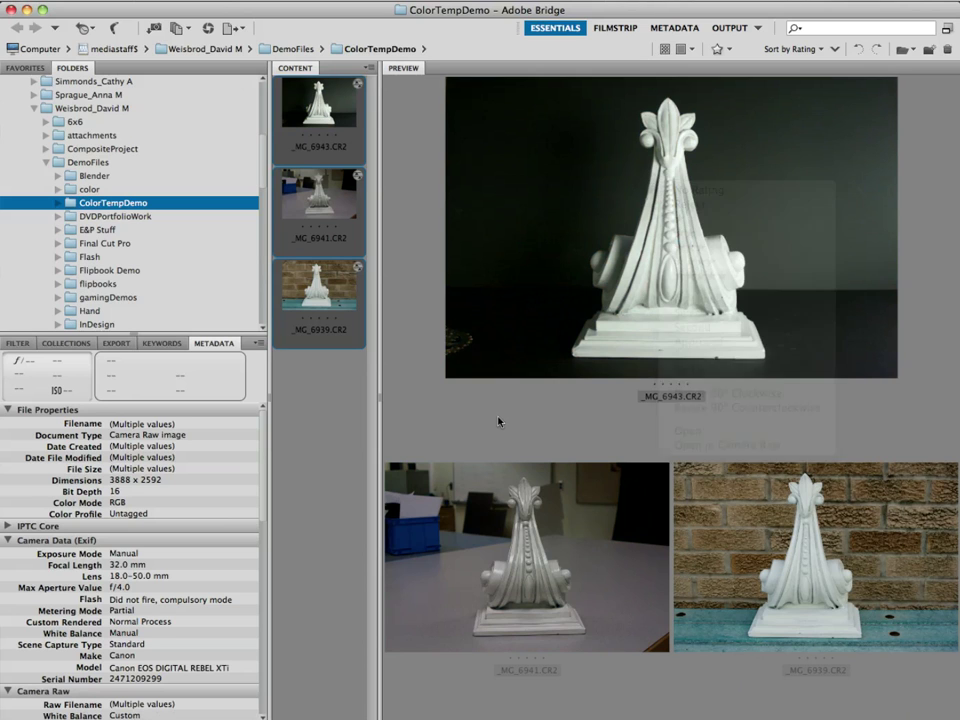
Select _MG_6943.CR2 in Bridge and choose Reveal in Finder from its context menu
left_click(326, 400)
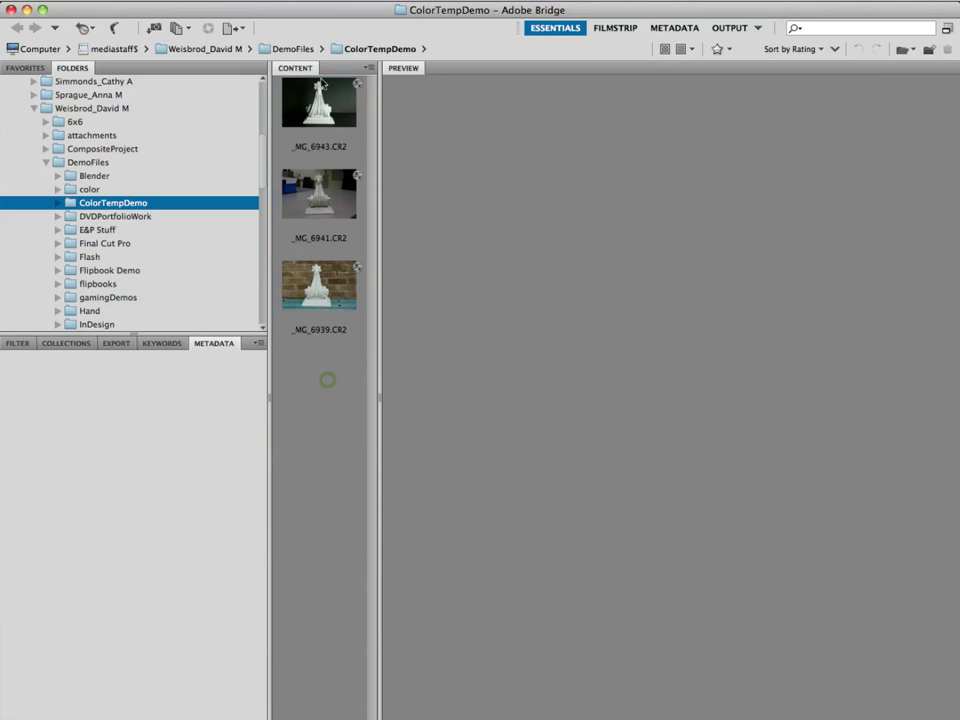
left_click(318, 92)
right_click(318, 95)
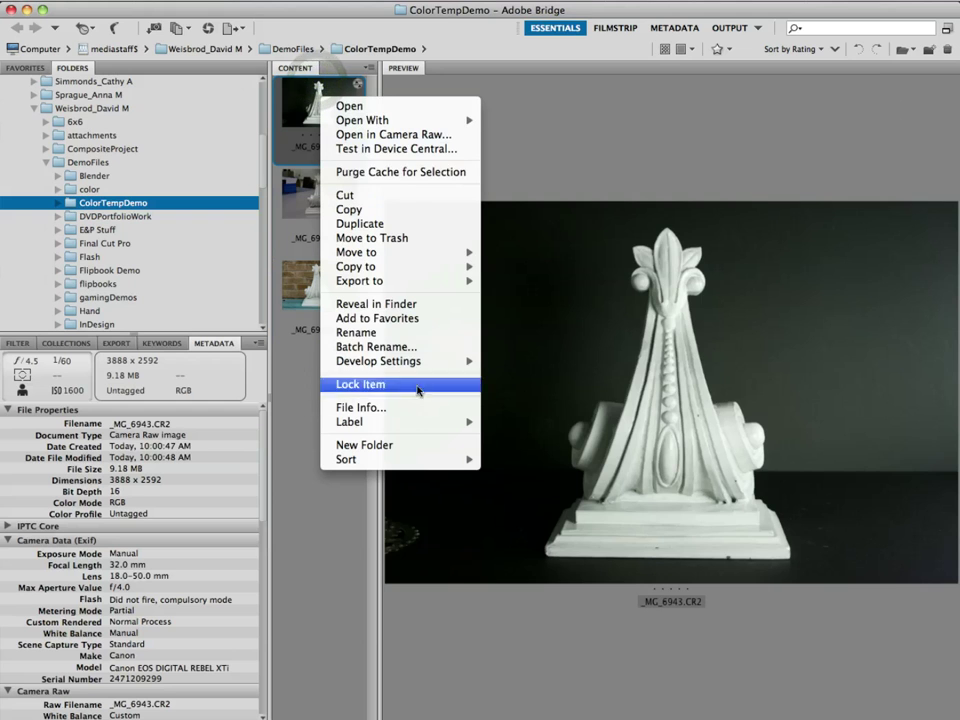
left_click(404, 304)
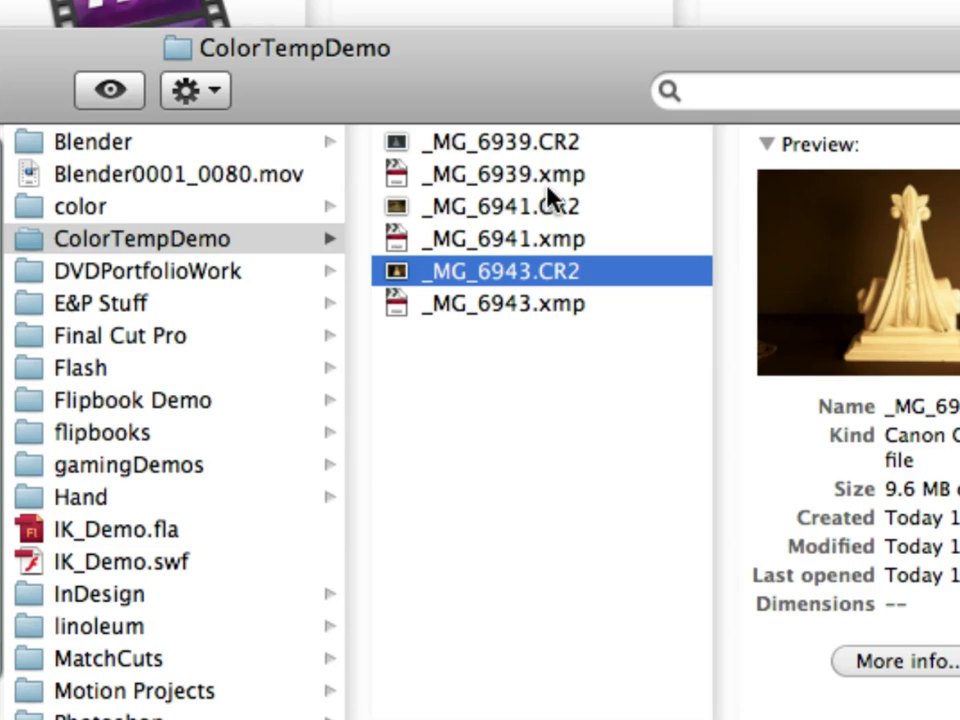
Inspect the _MG_6941.xmp and _MG_6939.xmp sidecars and the _MG_6939.CR2 raw file
left_click(549, 238)
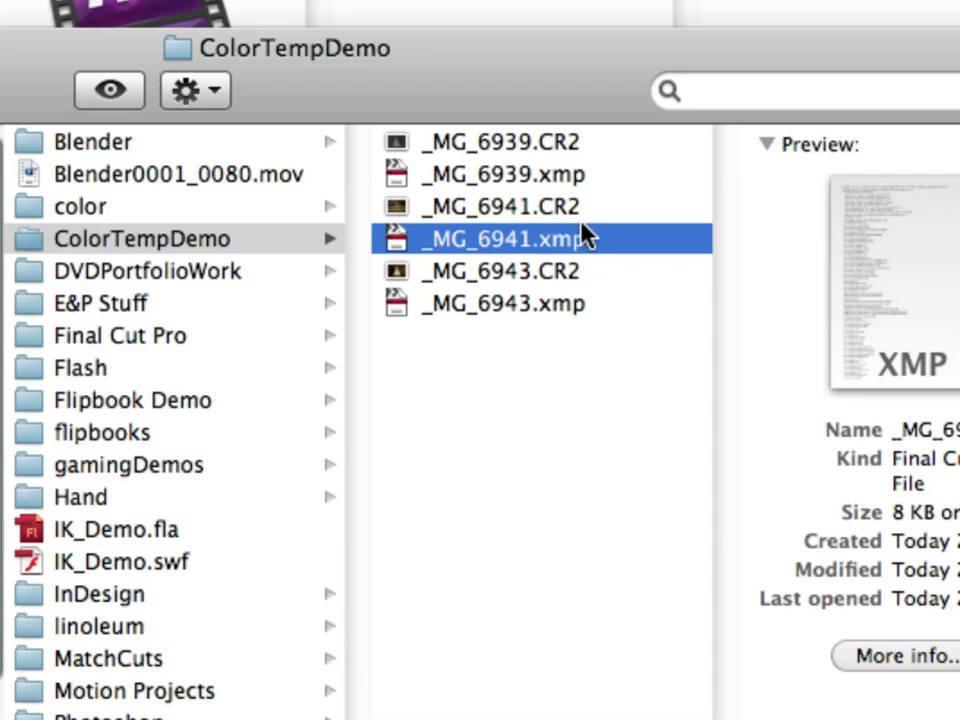
left_click(508, 176)
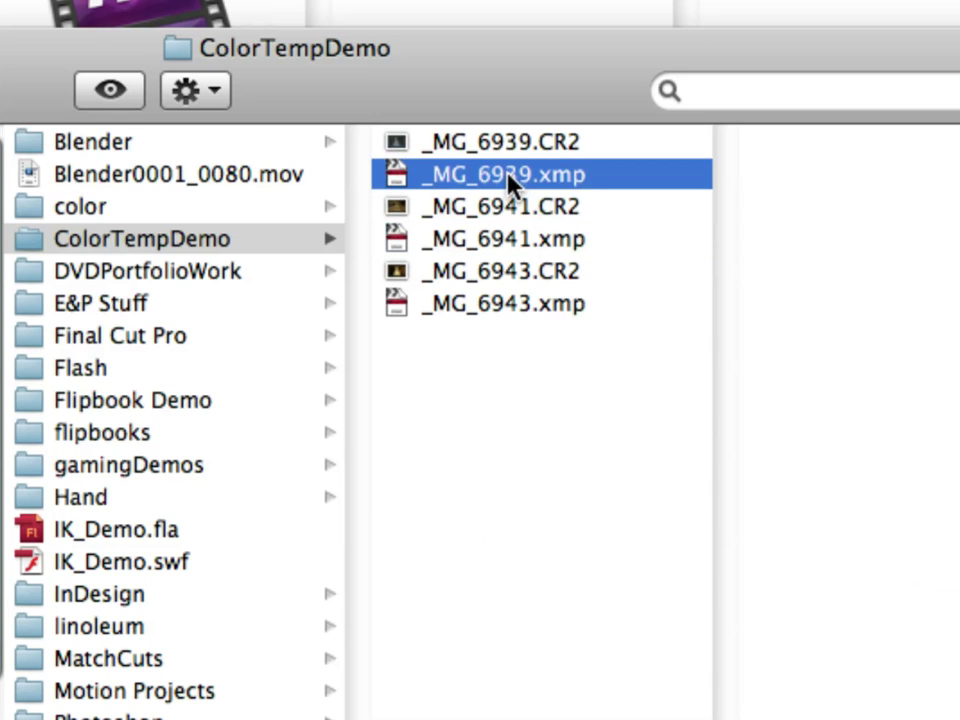
left_click(497, 142)
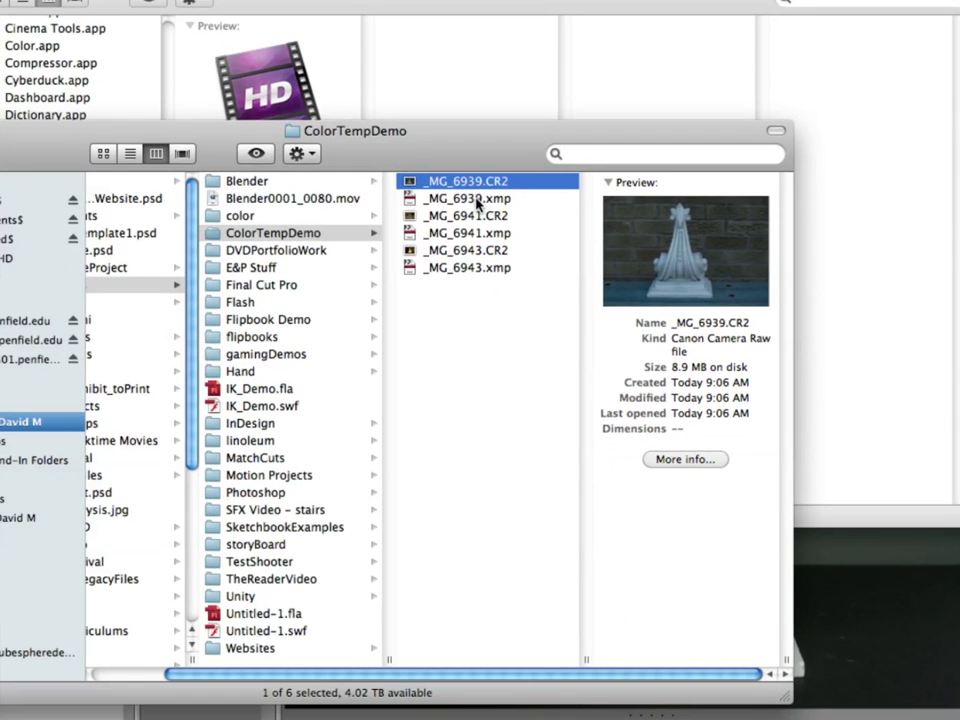
Move _MG_6939.xmp into DemoFiles and view _MG_6939.CR2 uncorrected in Bridge
left_click(470, 199)
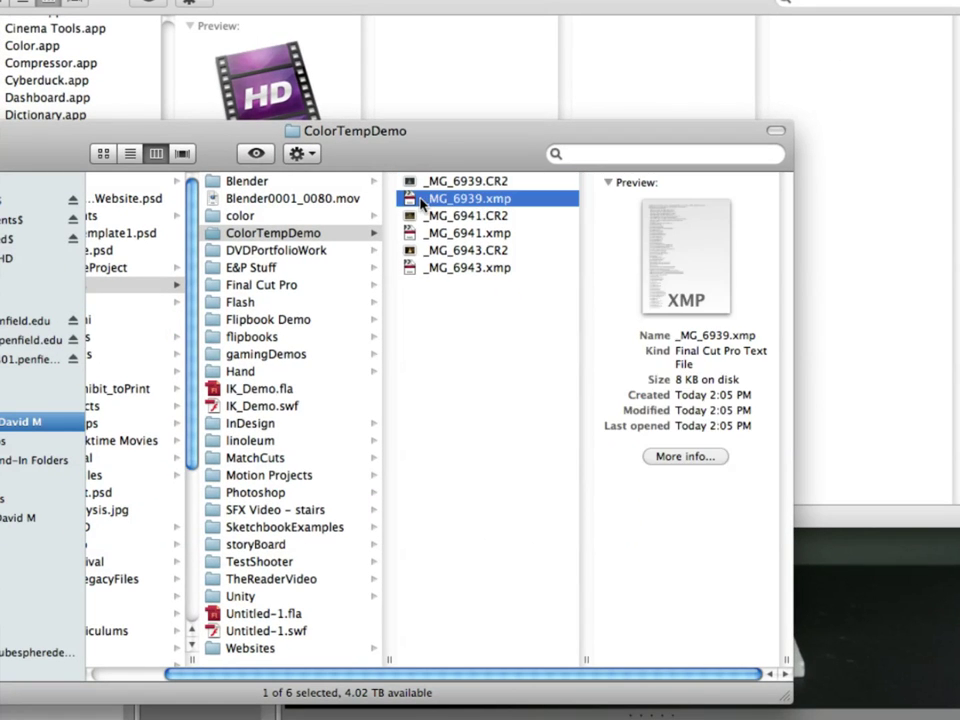
left_click_drag(421, 204, 318, 630)
left_click(846, 666)
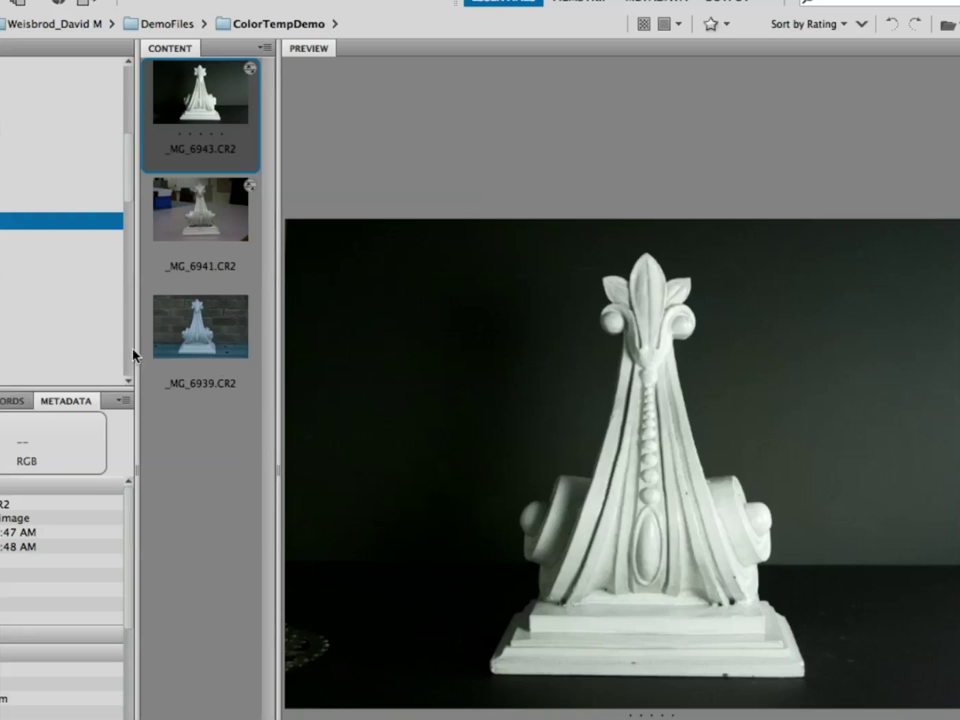
left_click(185, 335)
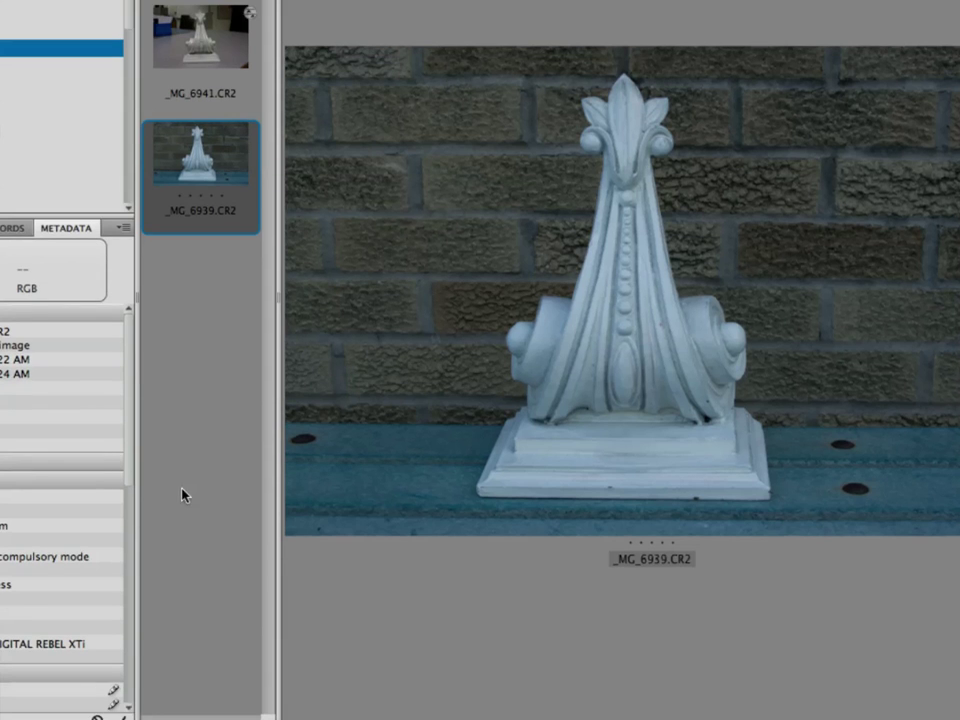
Put _MG_6939.xmp back into ColorTempDemo beside its CR2 and return to Bridge
key("super+r")
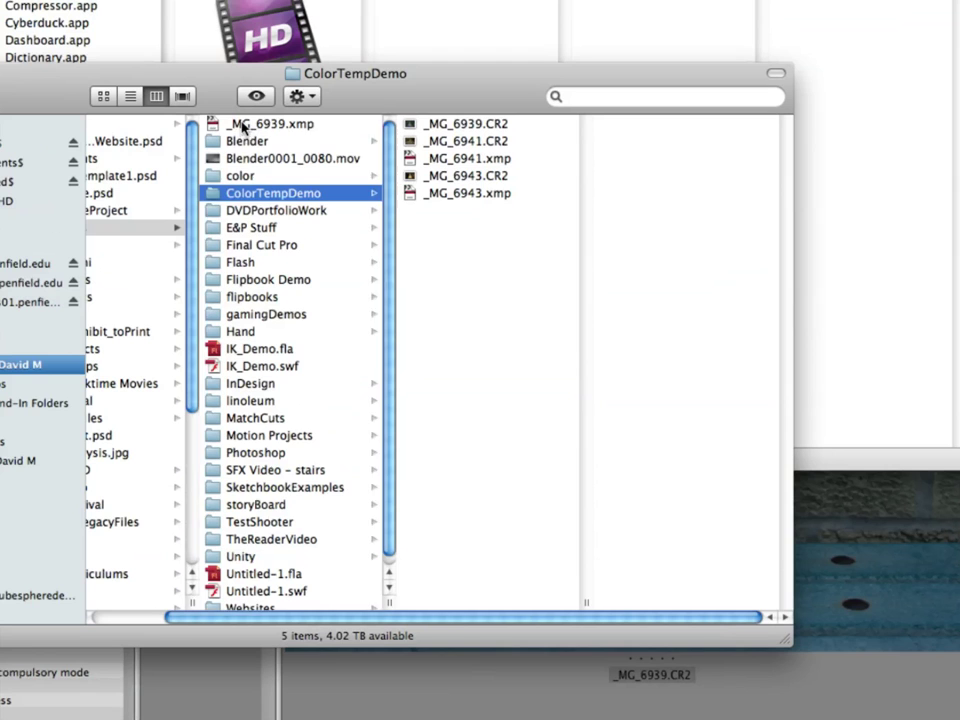
left_click_drag(242, 9, 467, 147)
left_click_drag(467, 262, 467, 264)
left_click(668, 688)
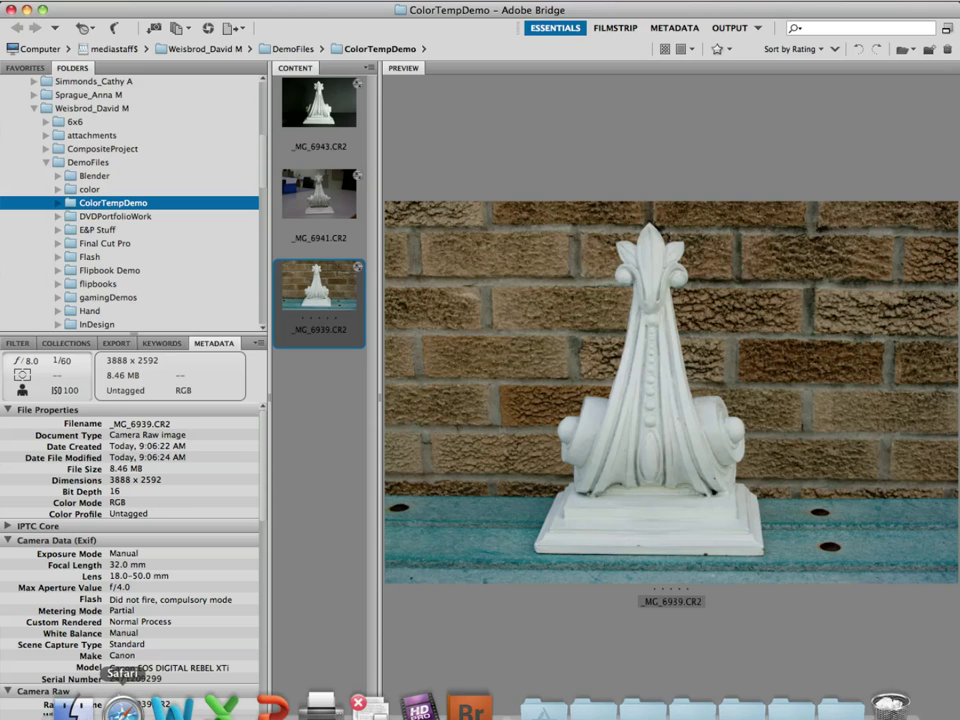
Rename the _MG_6939.xmp sidecar to thisFile.xmp in Finder, then switch back to Bridge
left_click(75, 705)
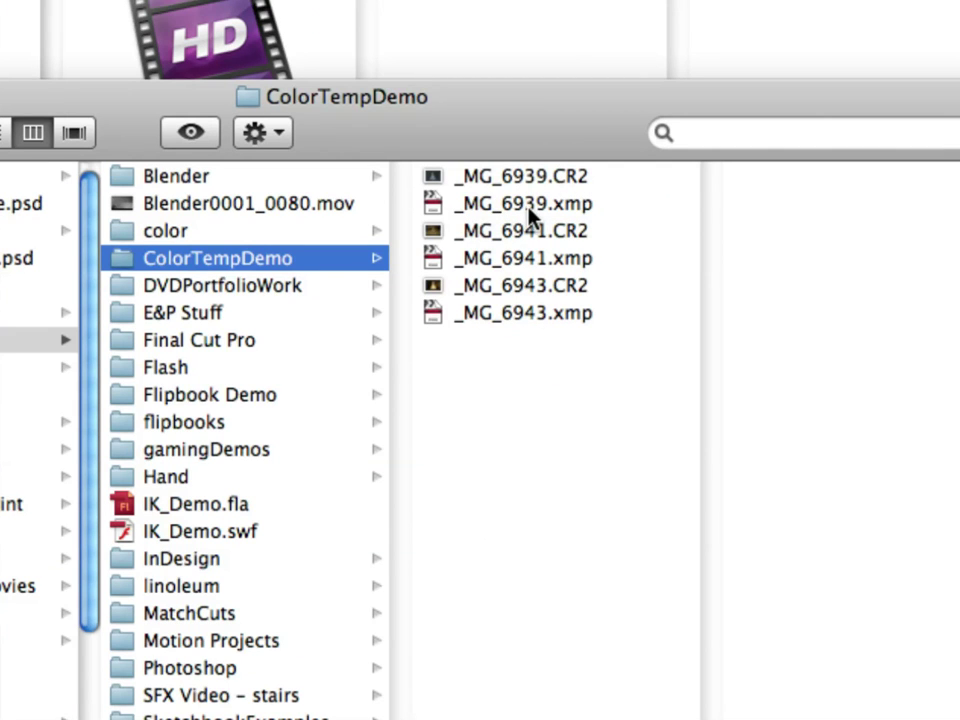
left_click(531, 210)
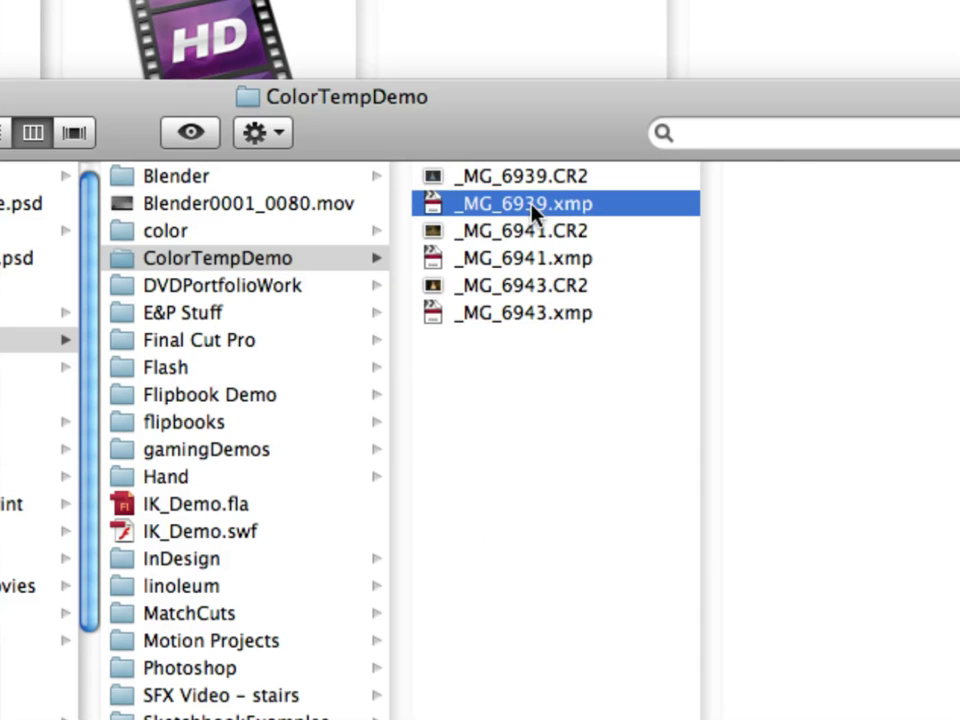
left_click(527, 212)
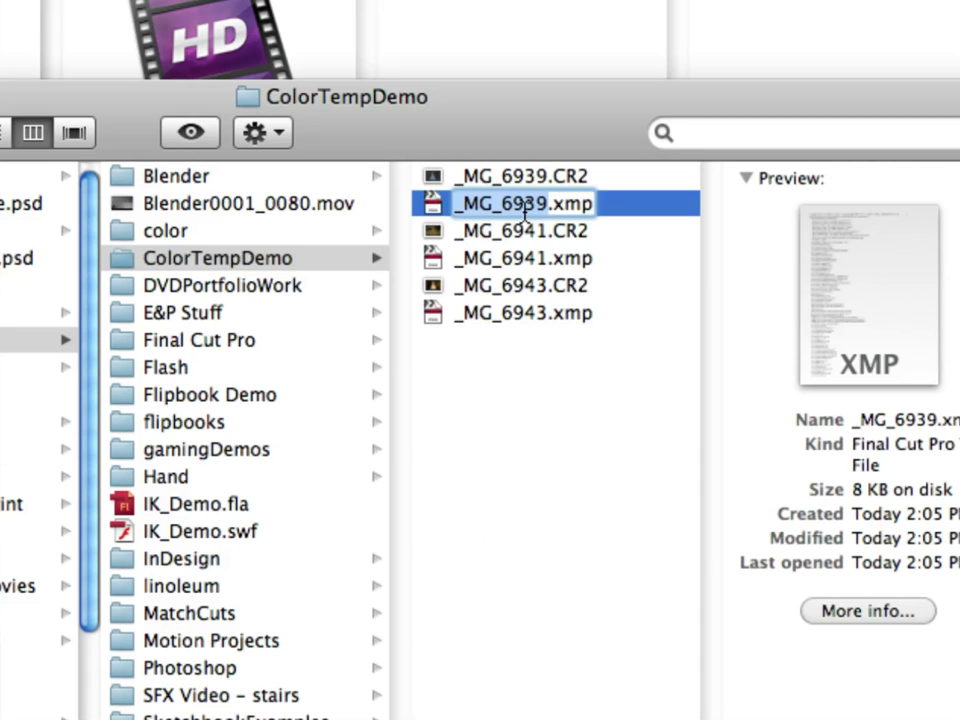
type("thisFile")
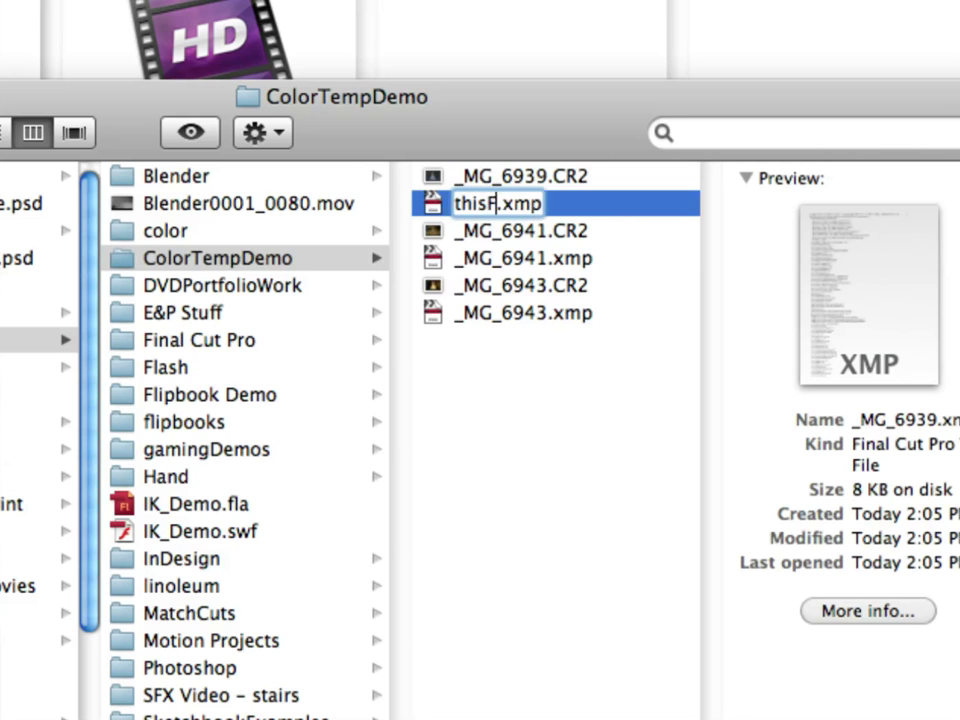
key("Return")
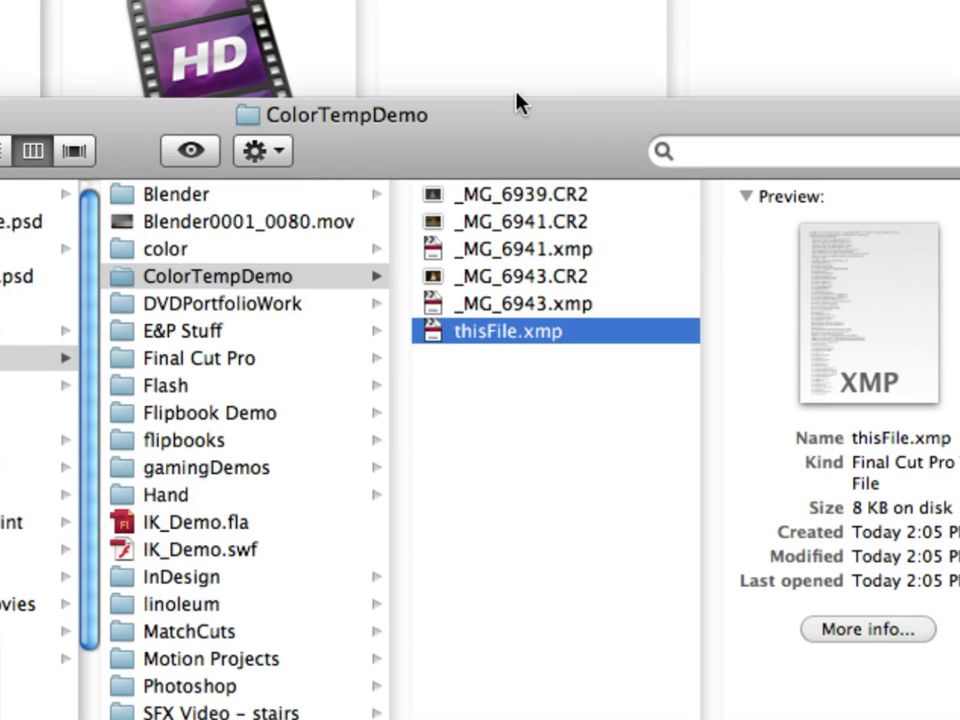
key("super+Tab")
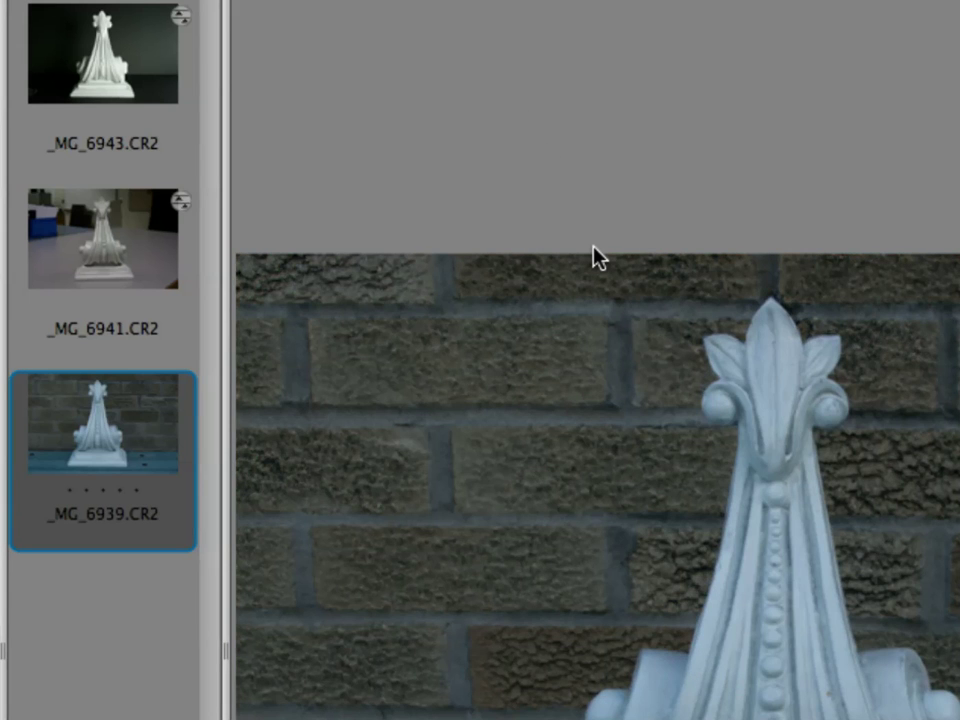